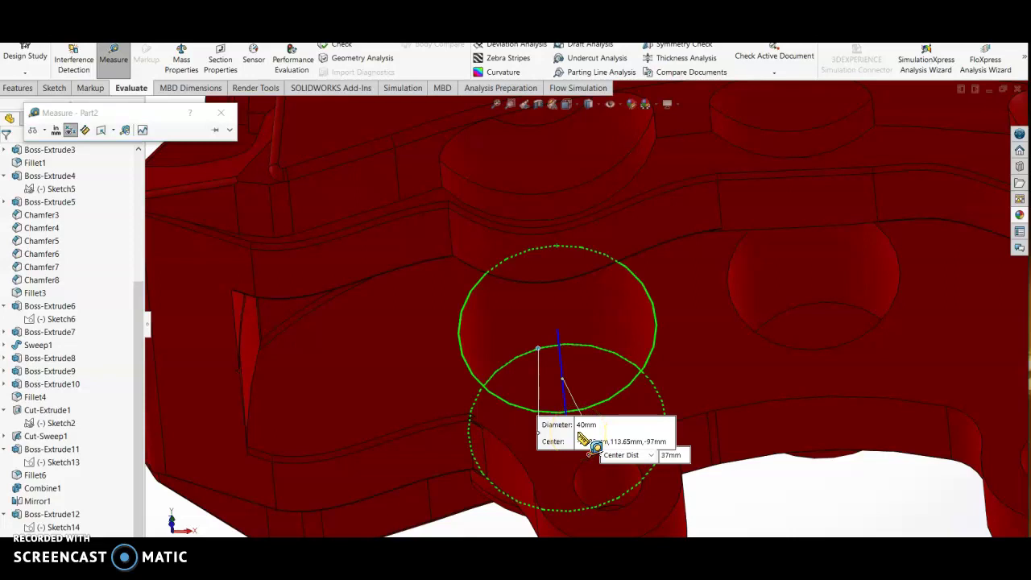
Measure the left piston bore's depth and the diameters of the three bores in the caliper's inner face.
left_click(585, 351)
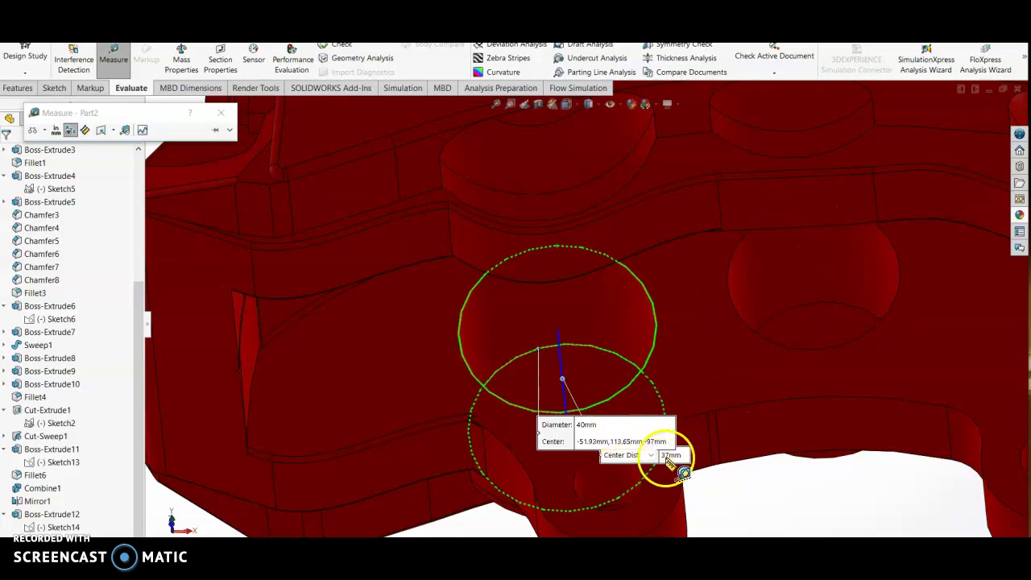
left_click(743, 241)
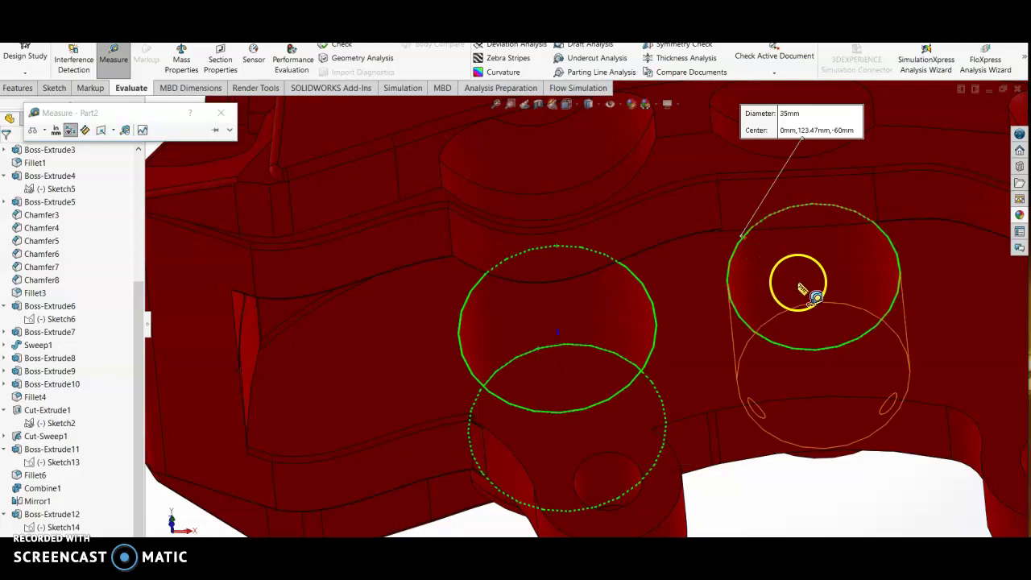
key("Right")
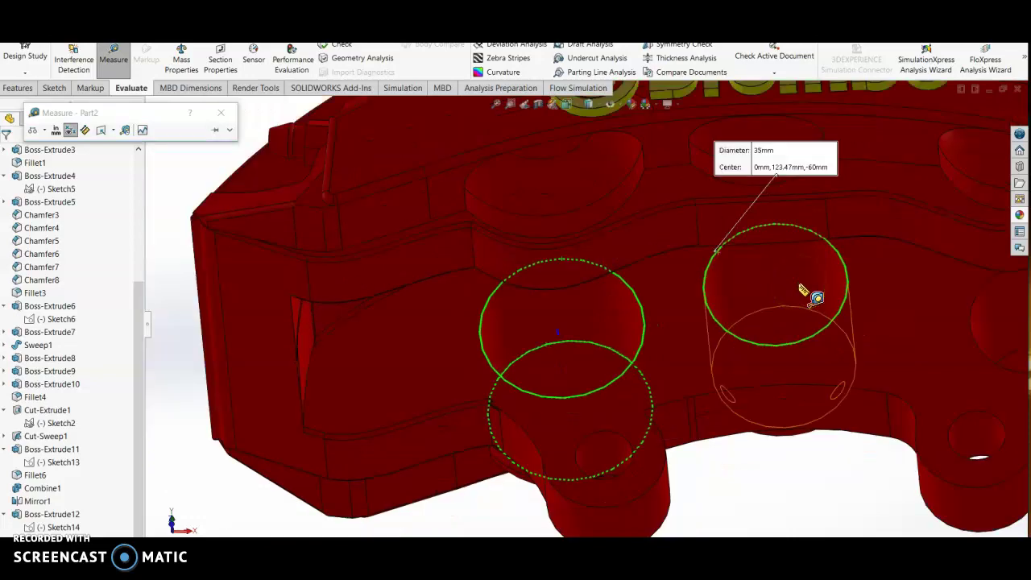
key("Right")
left_click(681, 302)
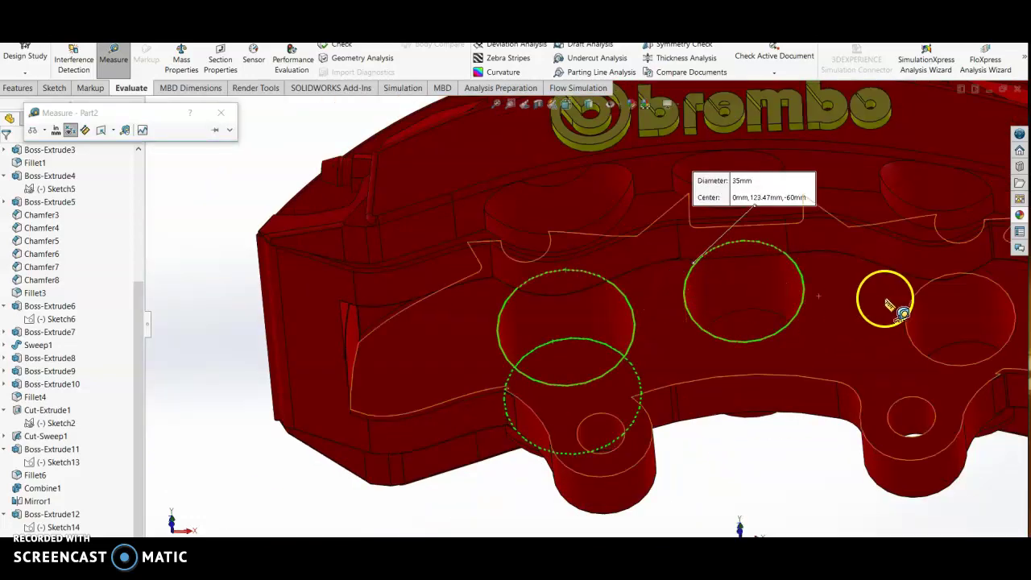
left_click(916, 301)
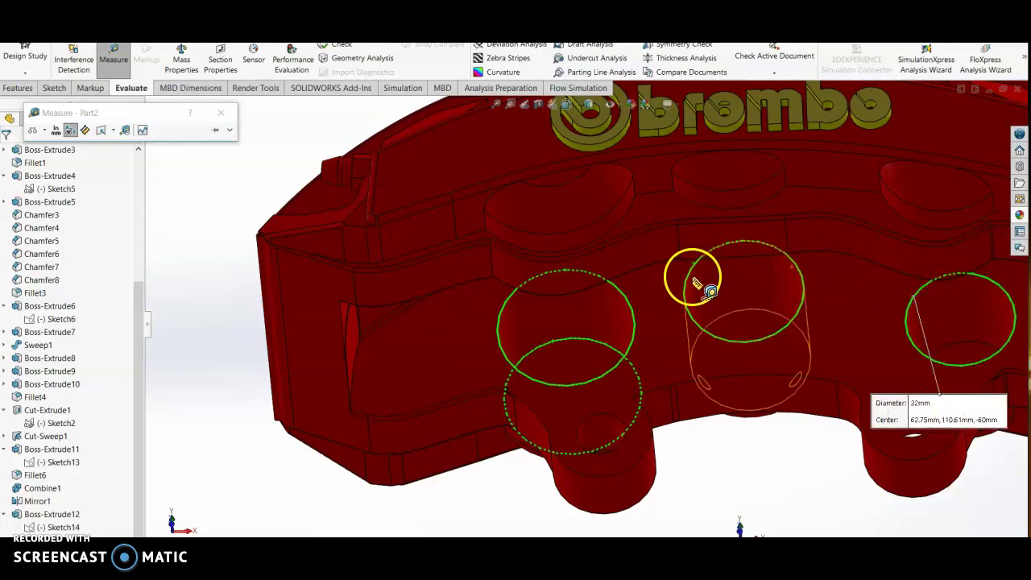
left_click(506, 311)
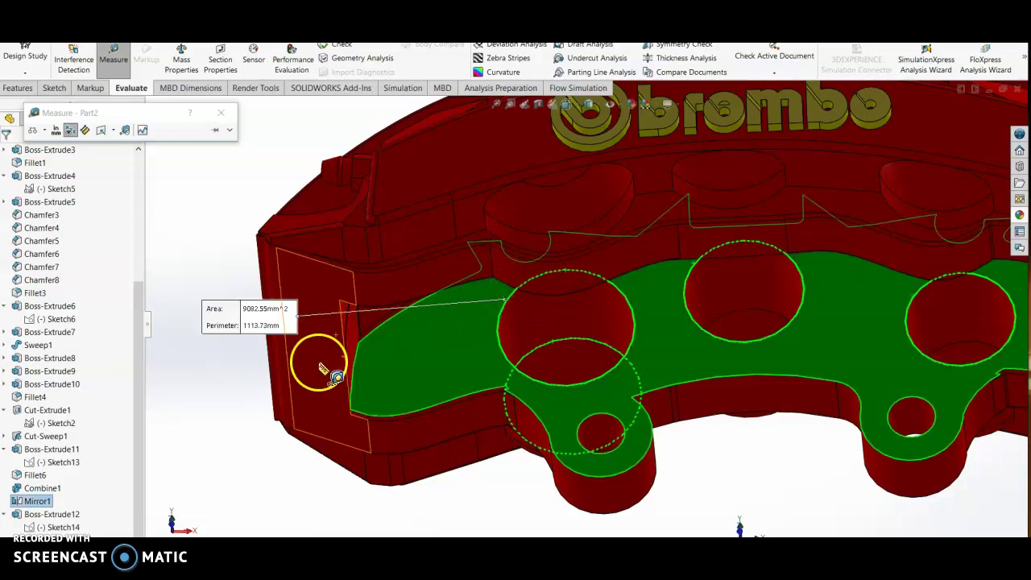
left_click(737, 472)
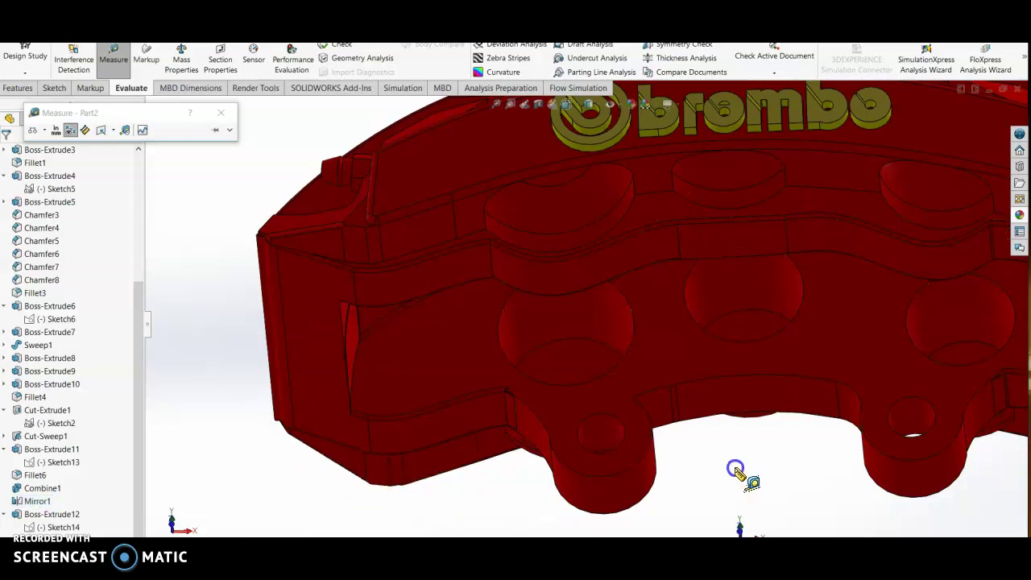
left_click(503, 352)
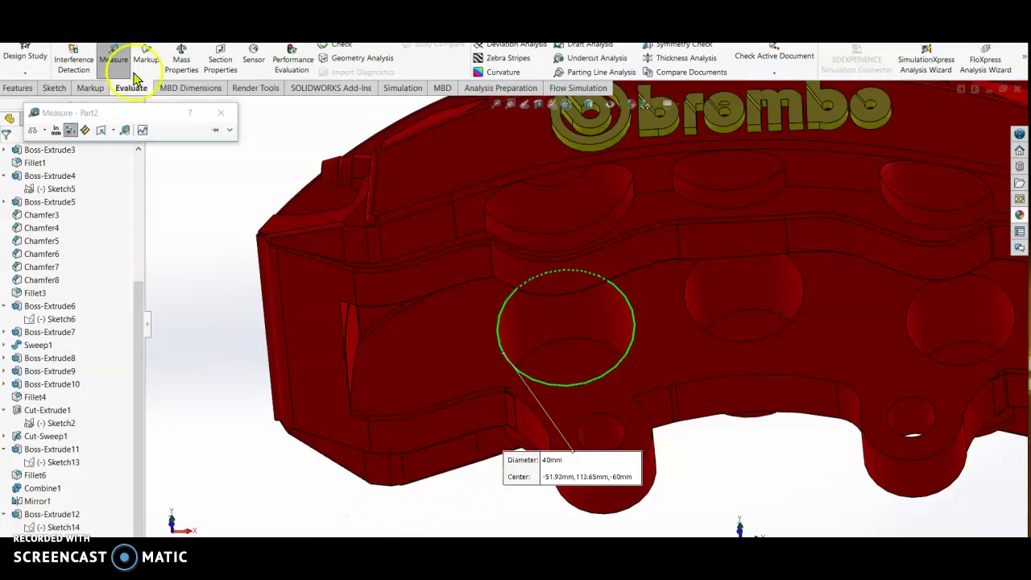
Create a new part document and start a sketch on the Front Plane.
key("ctrl+n")
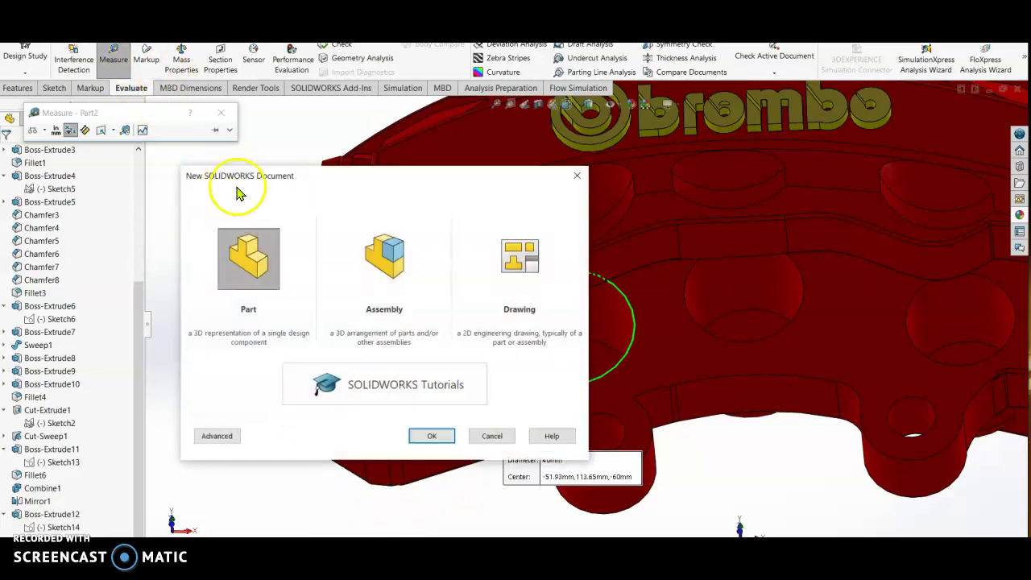
left_click(433, 437)
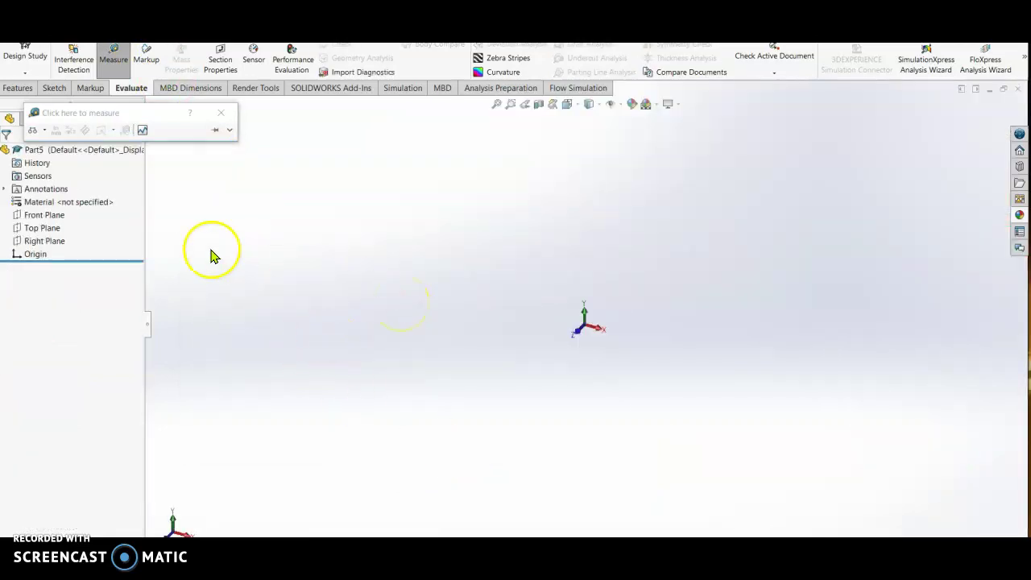
right_click(45, 220)
left_click(51, 195)
left_click(322, 326)
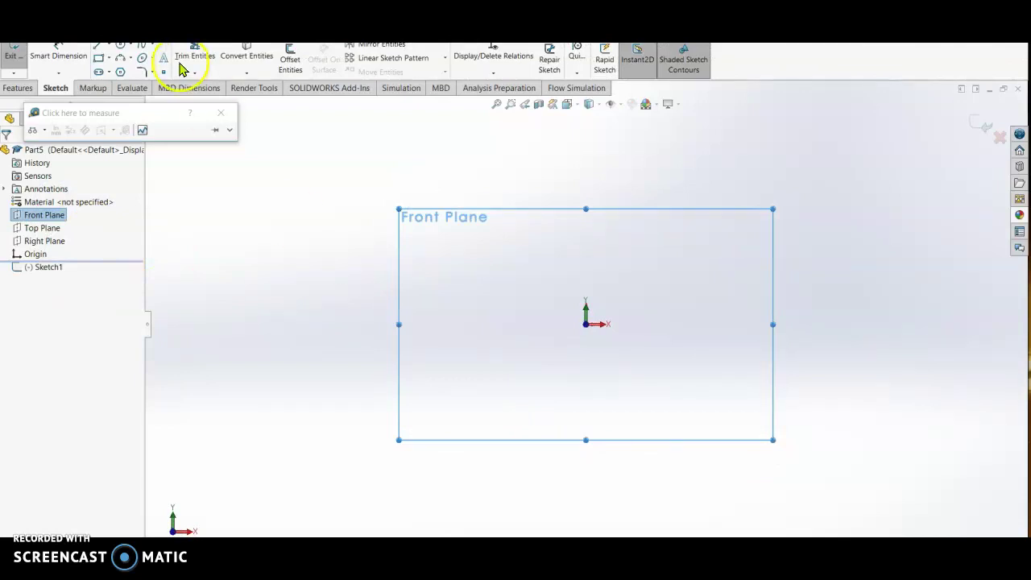
Sketch a horizontal centerline about 90.5 mm long from the origin in the negative X direction.
left_click(112, 50)
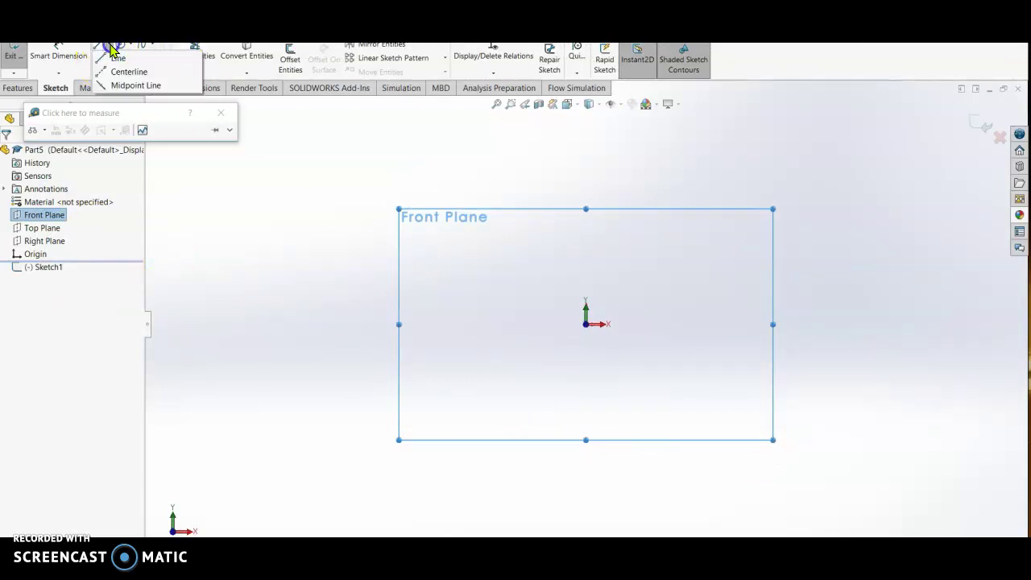
left_click(112, 71)
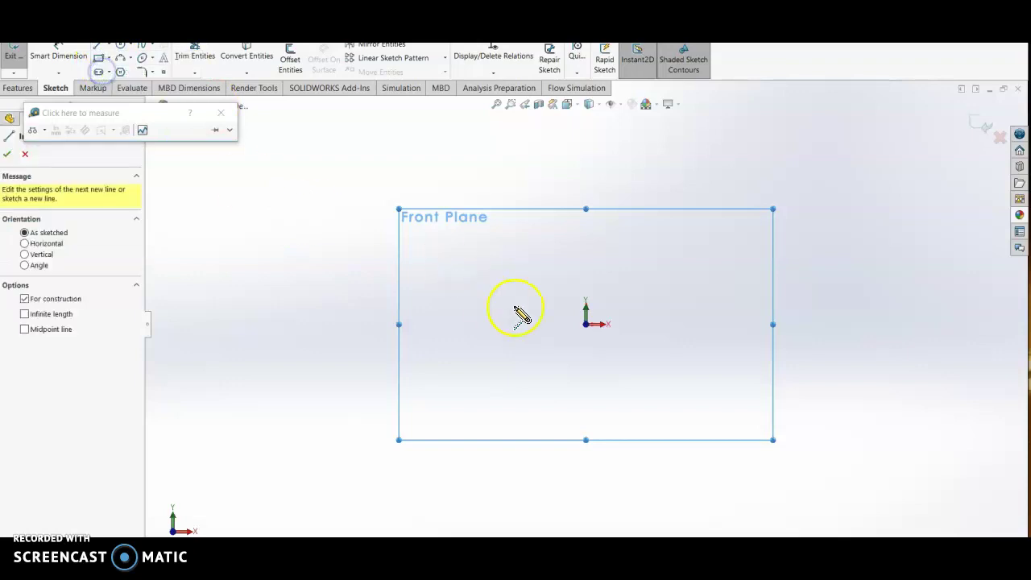
left_click(587, 324)
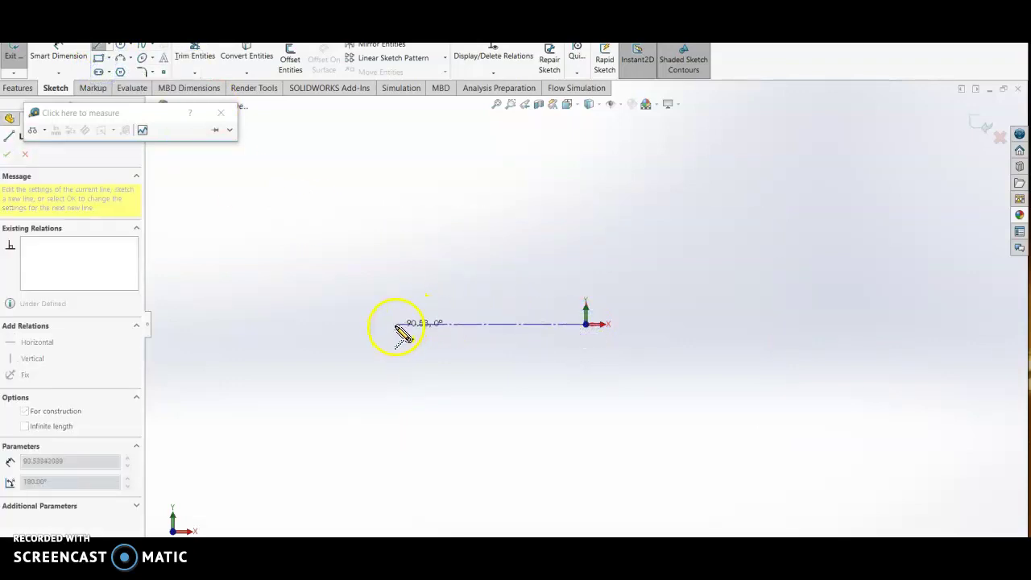
left_click(396, 325)
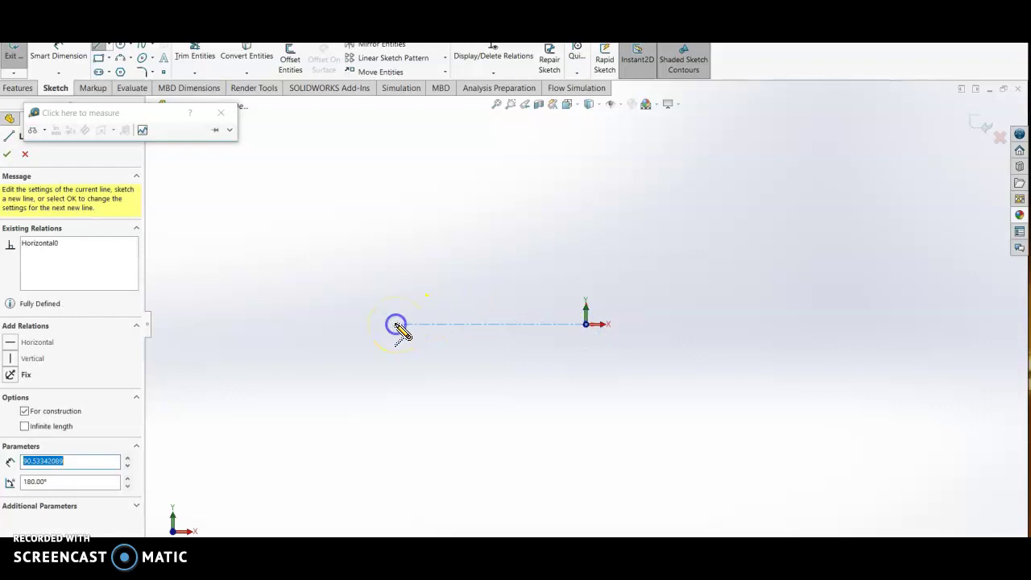
key("Escape")
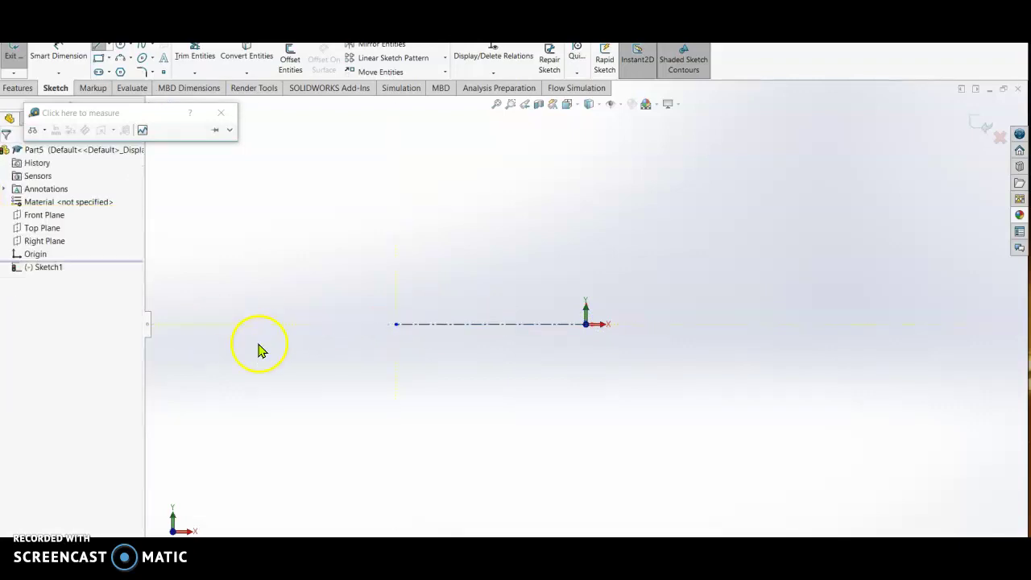
Sketch a corner rectangle about 35.6 by 27 mm above the centerline, with its lower edge on that line.
left_click(97, 47)
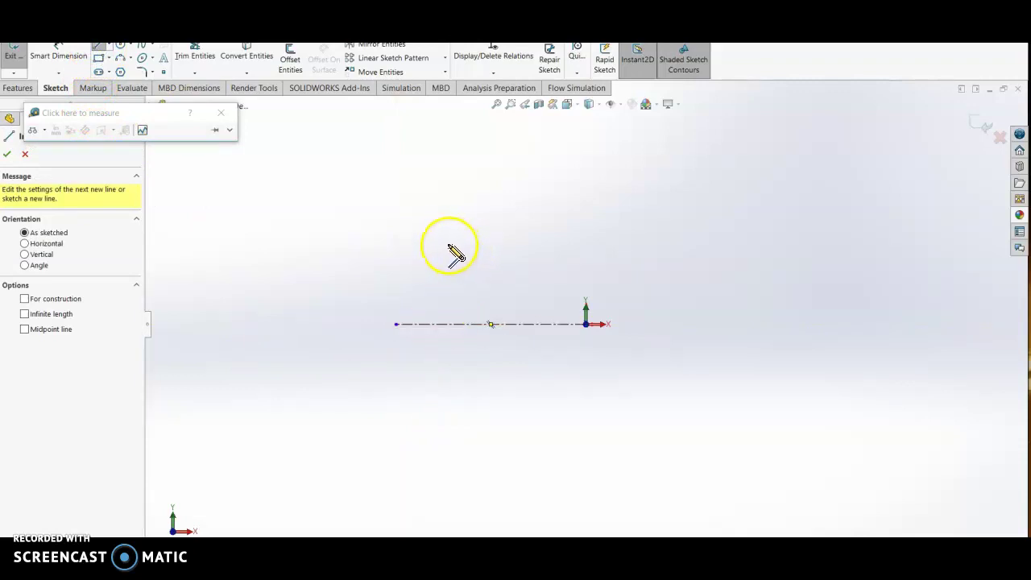
left_click(99, 57)
left_click(436, 268)
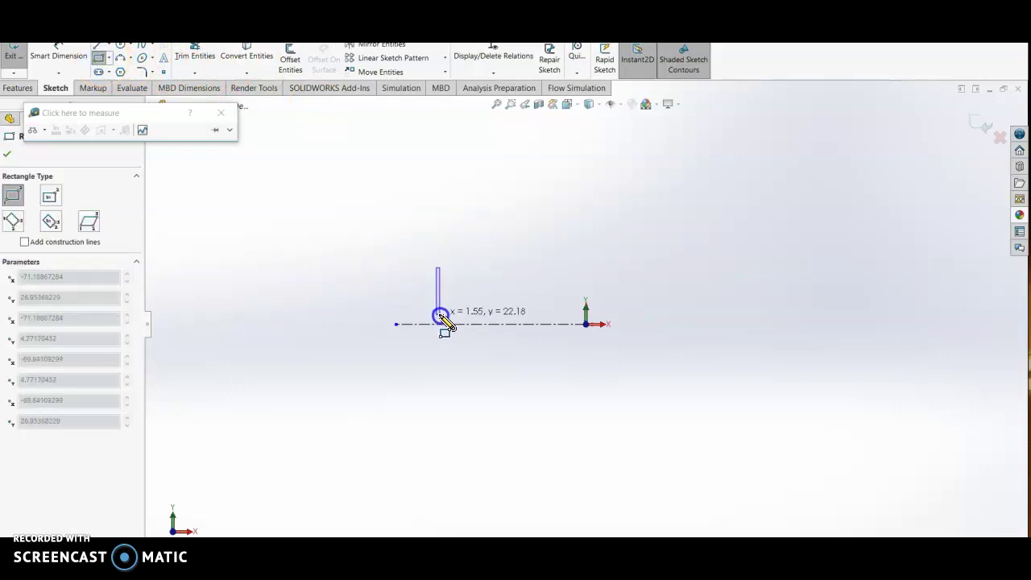
left_click(539, 326)
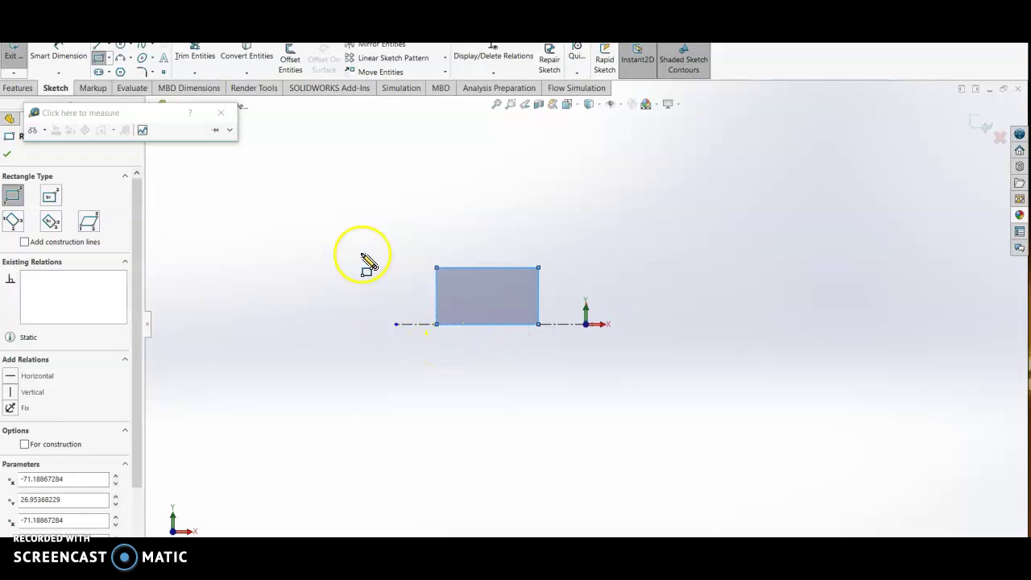
Dimension the rectangle's left vertical edge to 19.8 mm.
left_click(60, 50)
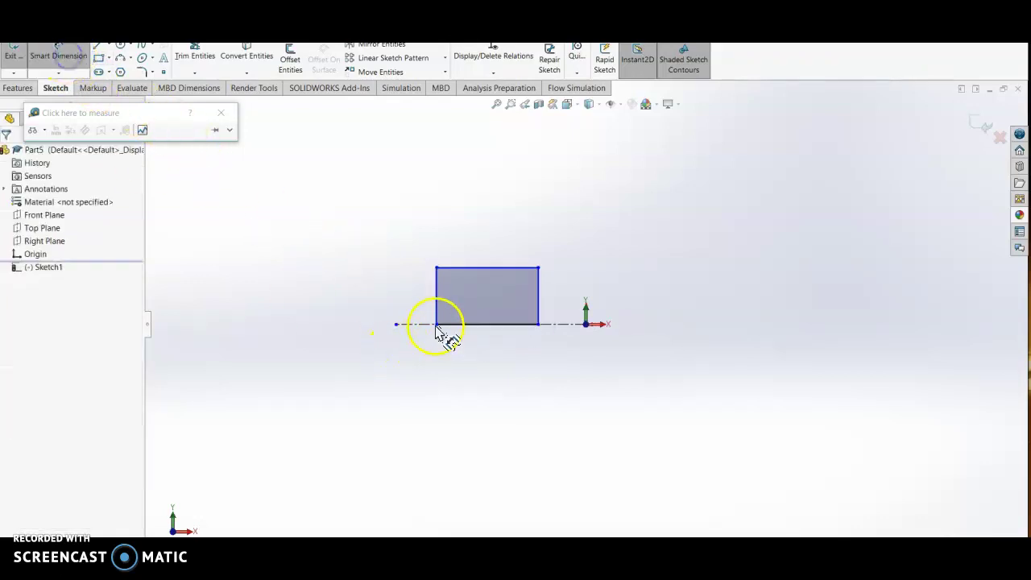
left_click(435, 310)
left_click(325, 292)
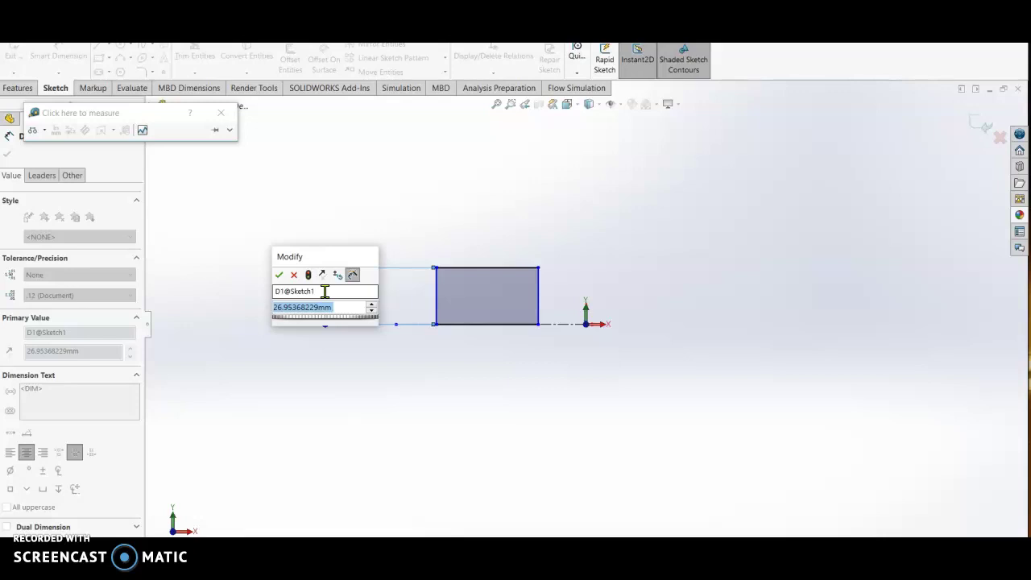
type("1")
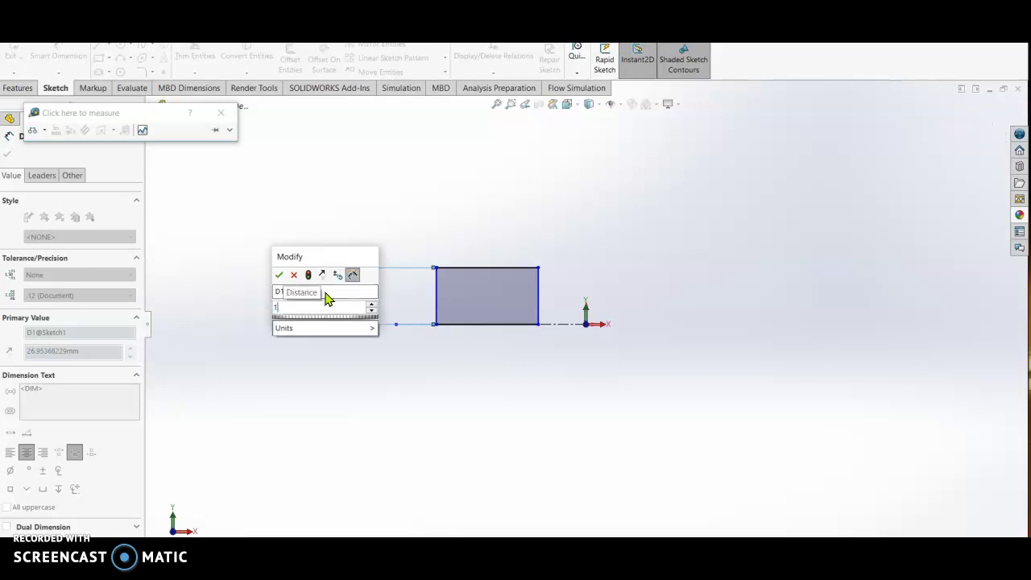
type("9.")
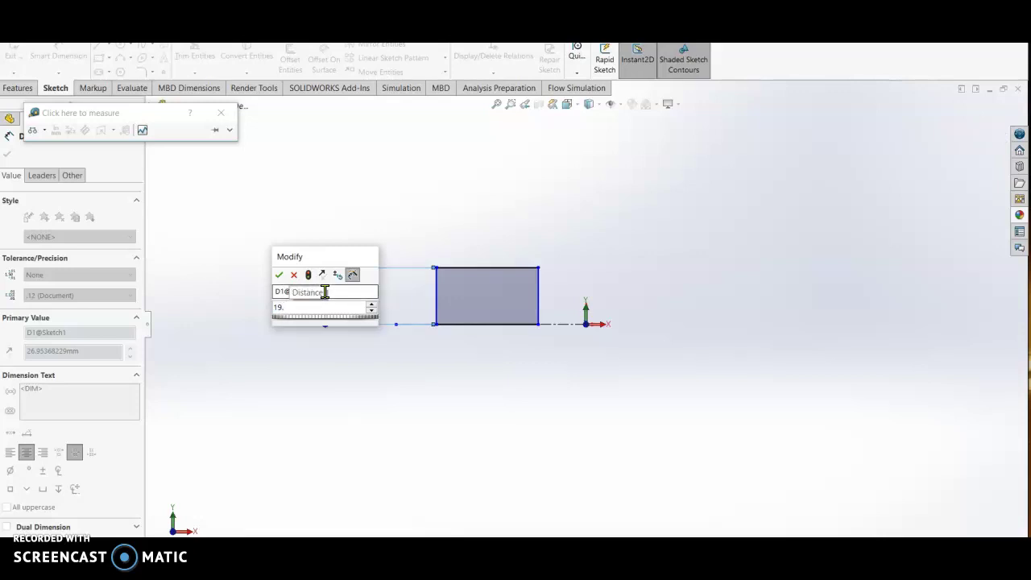
type("8")
left_click(343, 328)
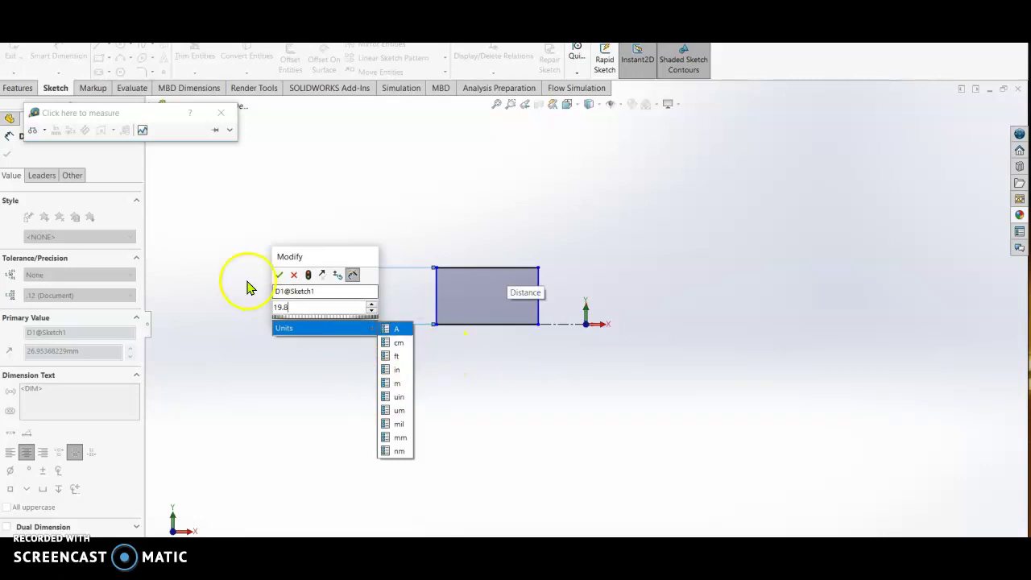
left_click(278, 274)
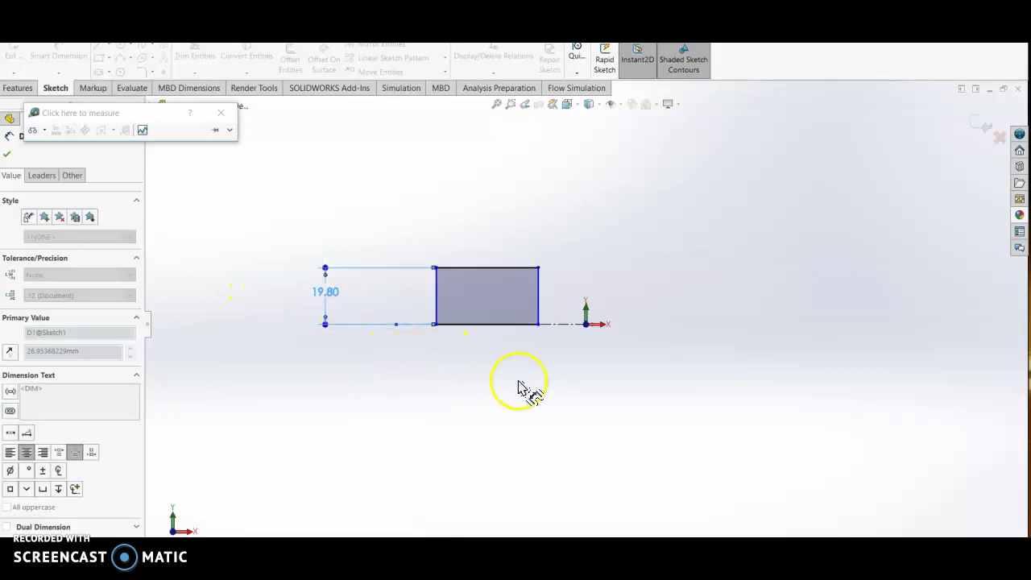
Dimension the rectangle's upper horizontal edge to 35 mm.
left_click(488, 277)
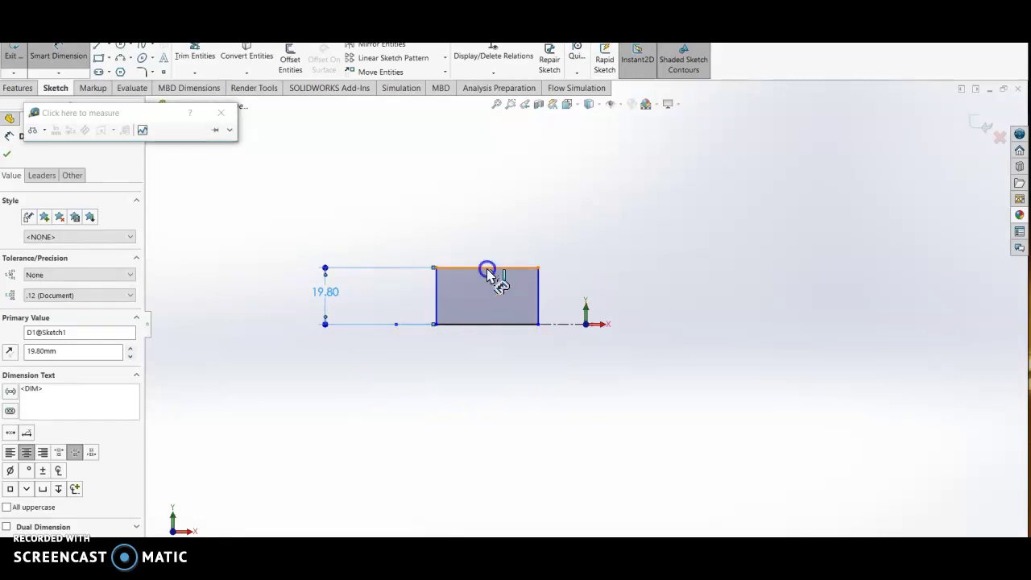
left_click(477, 203)
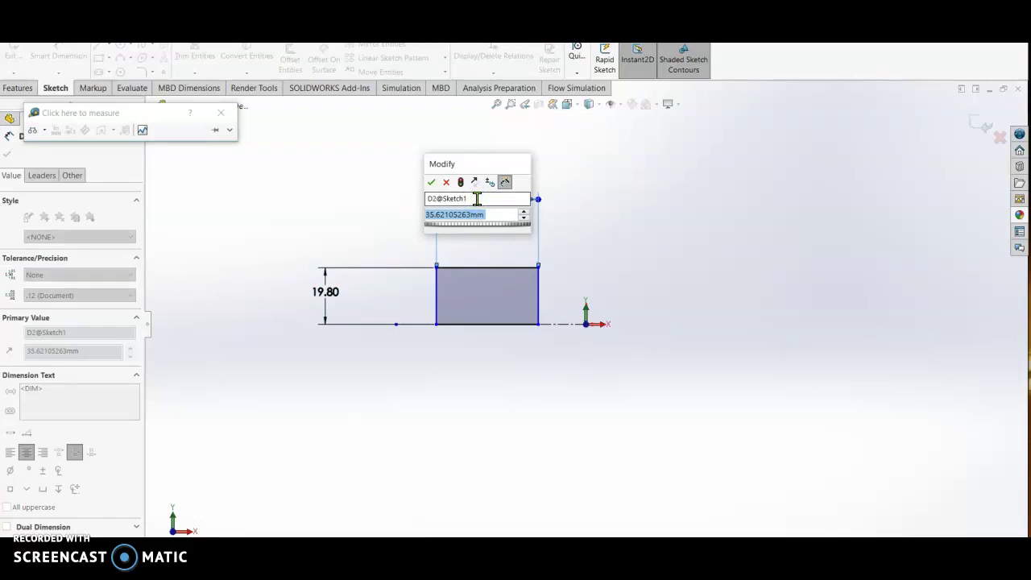
type("3")
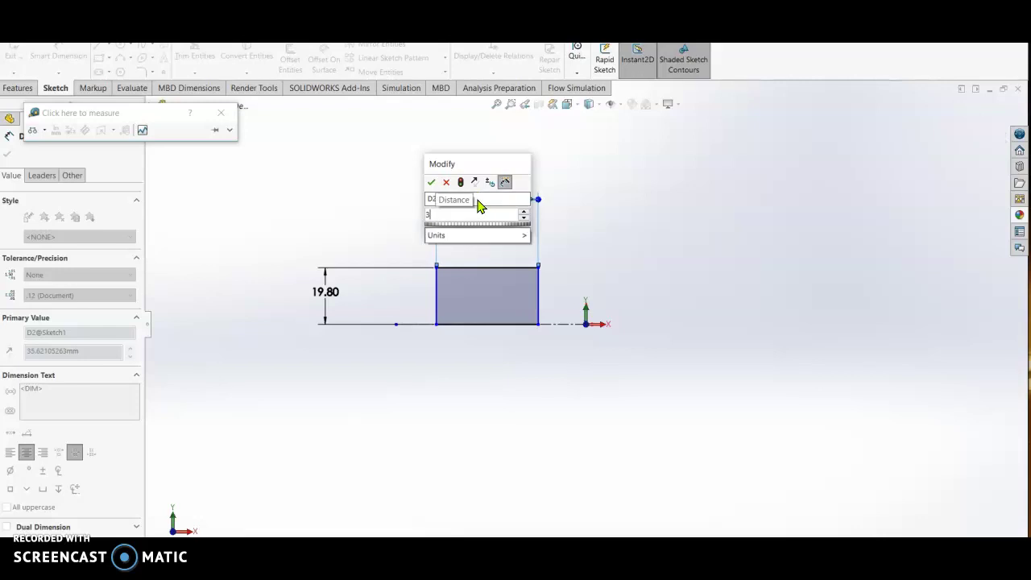
type("5")
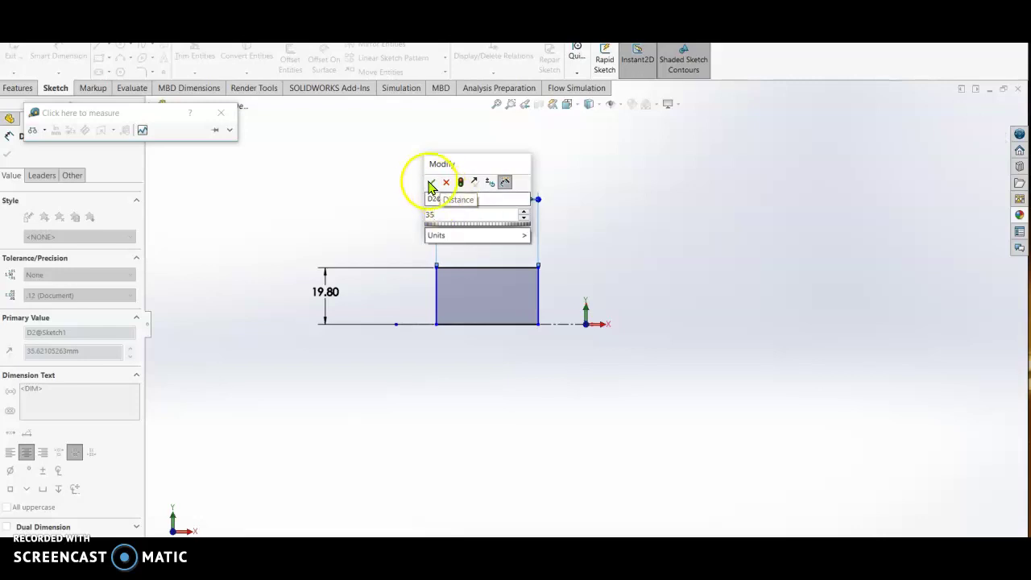
left_click(431, 183)
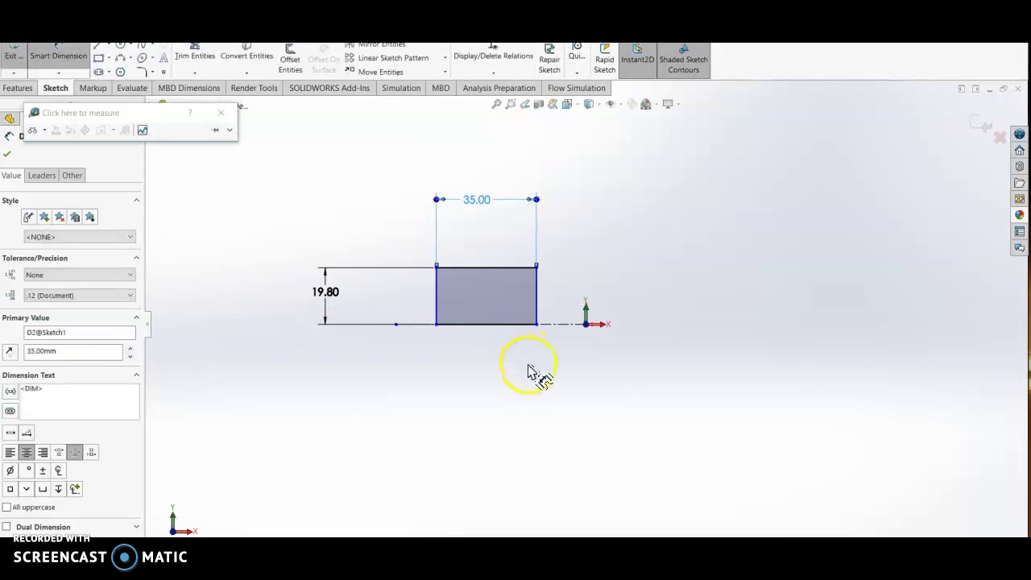
Sketch a small groove rectangle about 3.1 by 1.4 mm inside the profile, on its upper edge near the left corner.
scroll(460, 309, "down", 5)
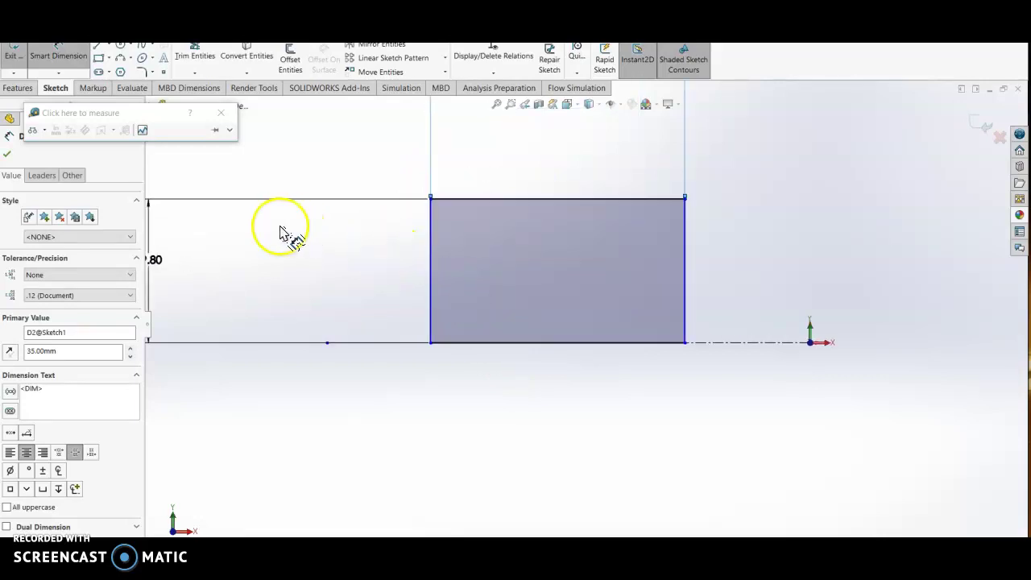
left_click(99, 58)
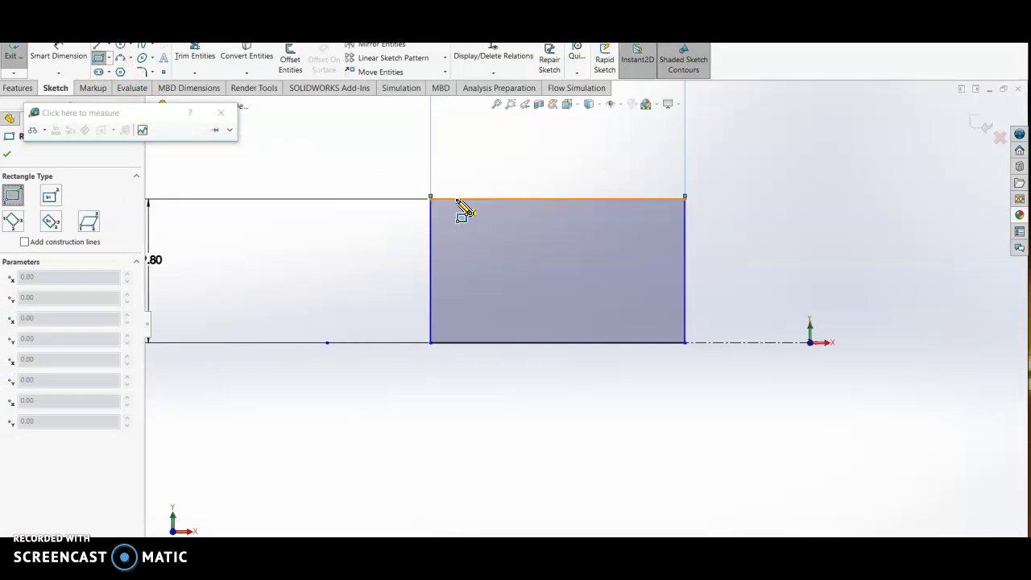
left_click(458, 202)
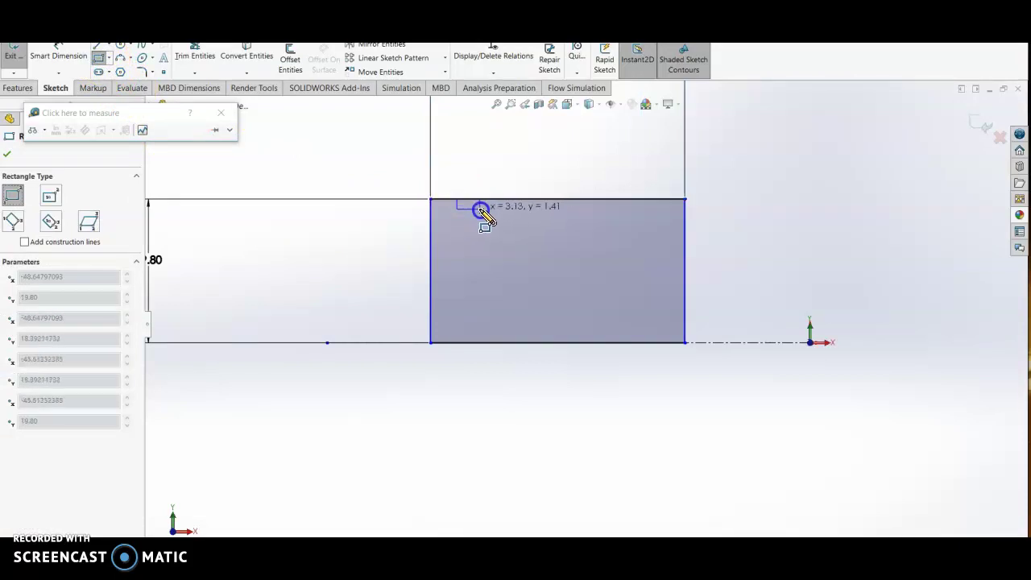
left_click(480, 210)
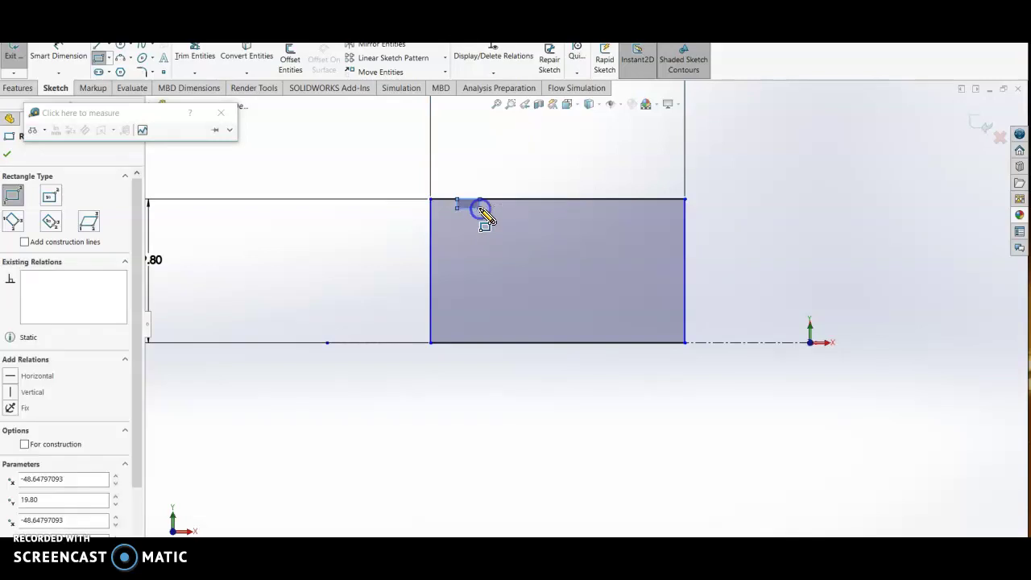
left_click(395, 256)
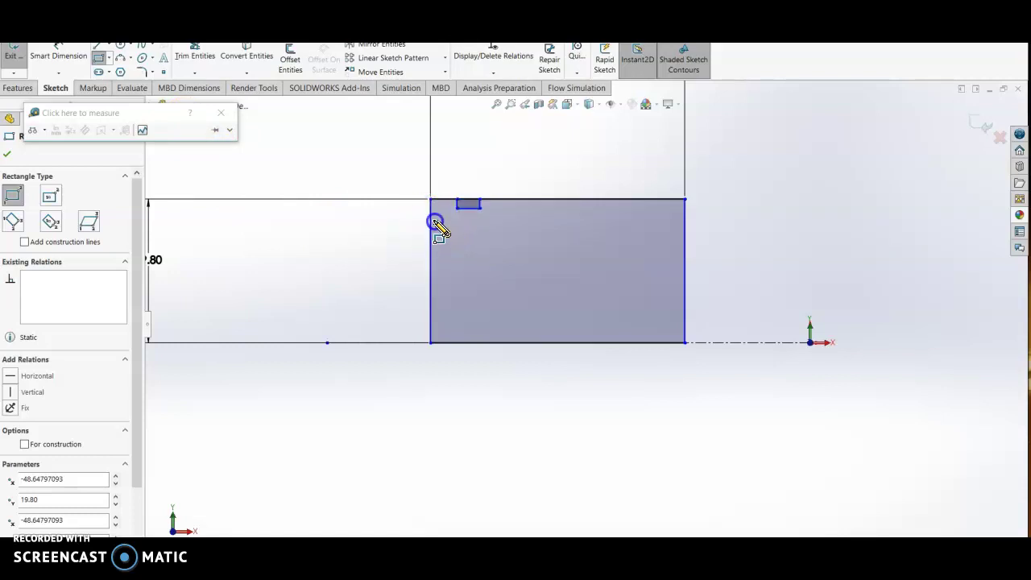
Sketch a rectangle about 16.7 mm high from the profile's left edge to the centerline, and trim its overlapping edges to leave an L-shaped wall.
left_click(432, 222)
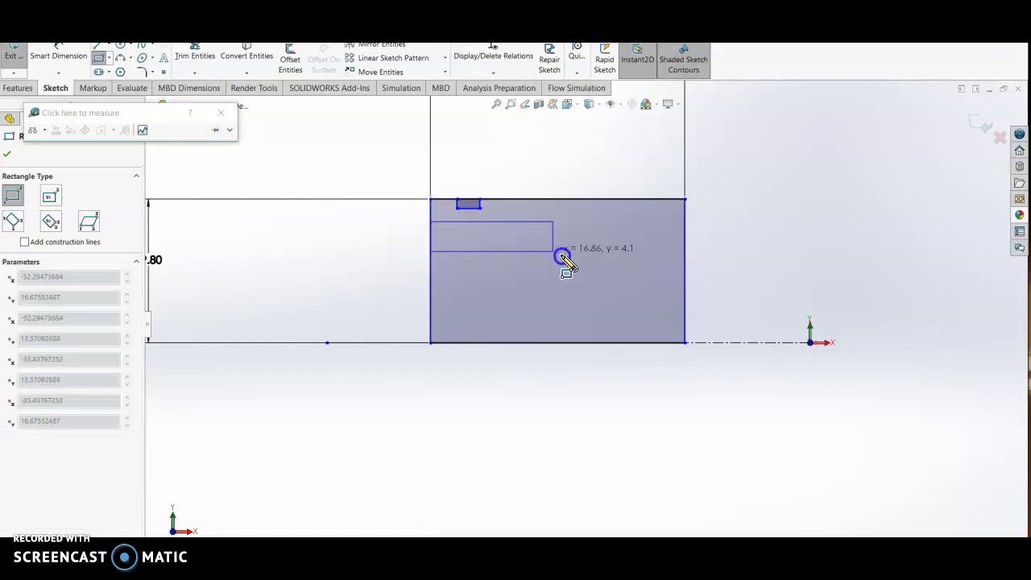
left_click(651, 342)
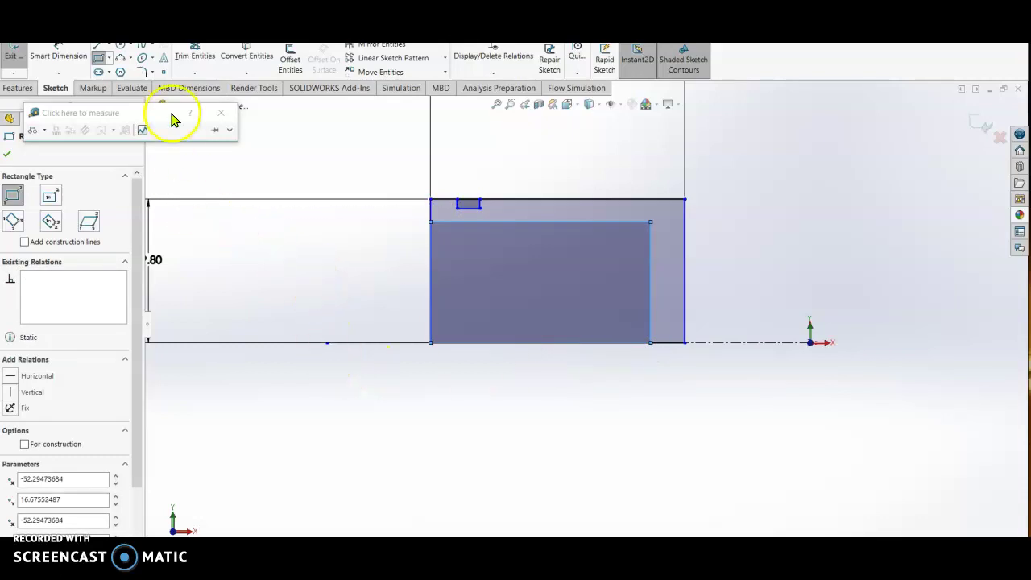
left_click(182, 63)
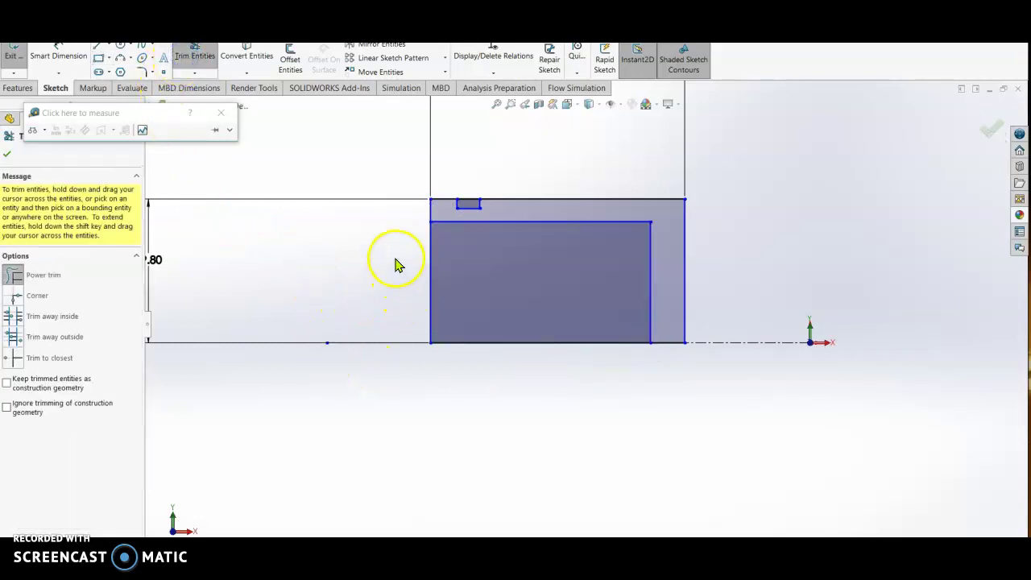
left_click_drag(395, 262, 518, 372)
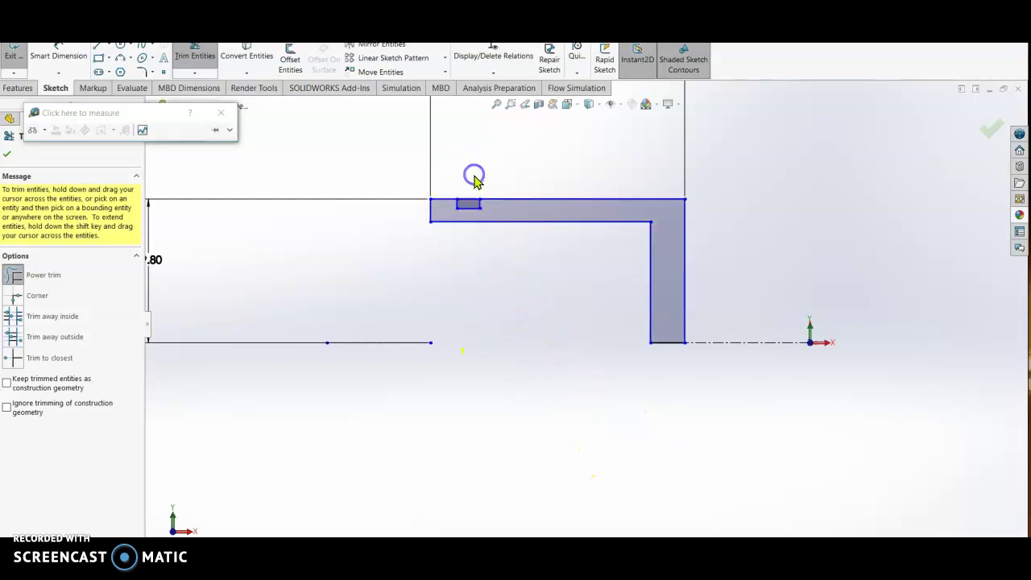
Trim the upper edges across the small groove rectangle so the groove is open in the profile's outer edge.
left_click_drag(466, 208, 471, 164)
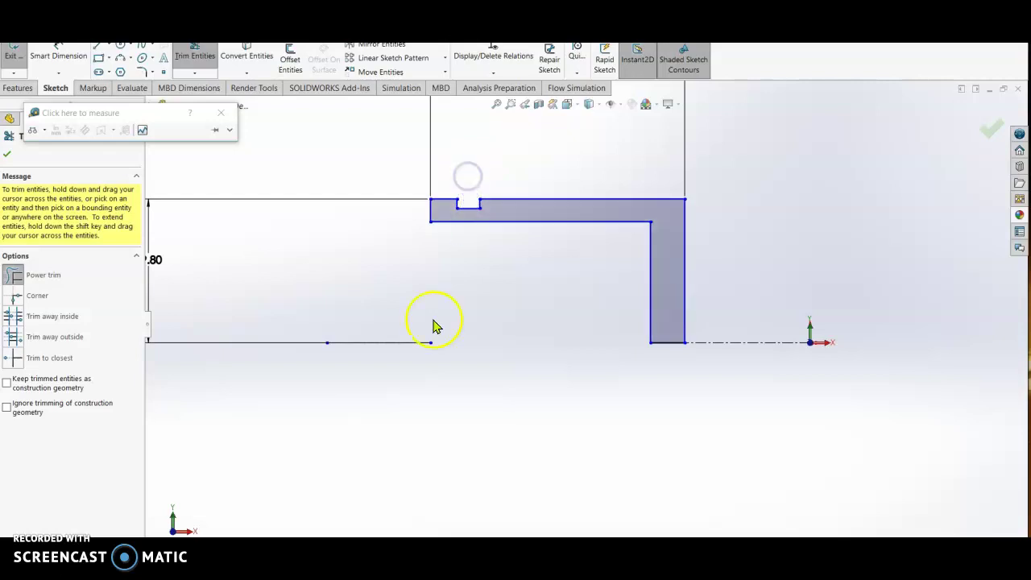
scroll(544, 307, "up", 3)
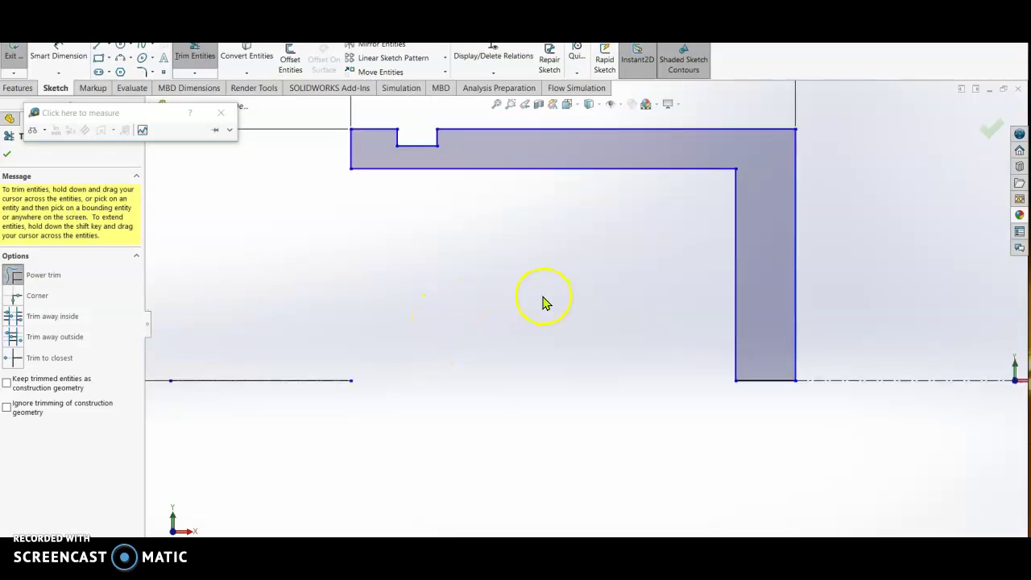
scroll(545, 300, "down", 3)
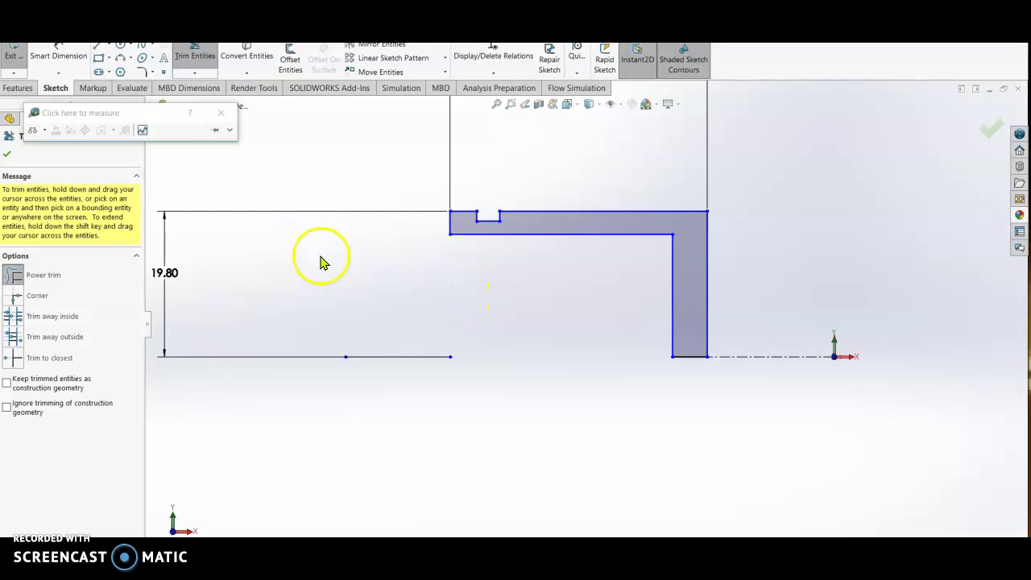
Dimension the side wall thickness between the profile's upper edge and the inner horizontal edge to 5 mm.
left_click(61, 56)
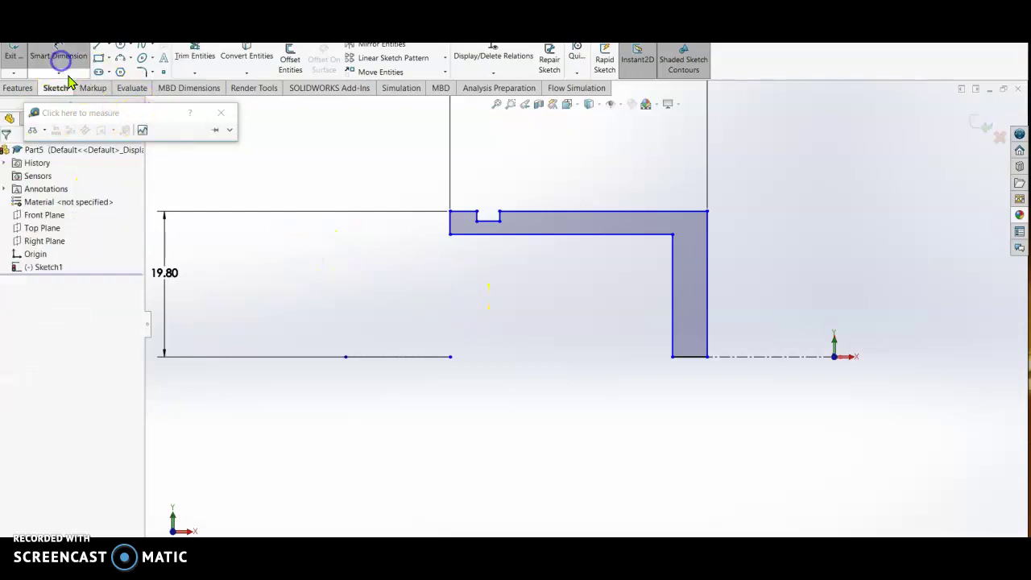
left_click(568, 212)
left_click(574, 234)
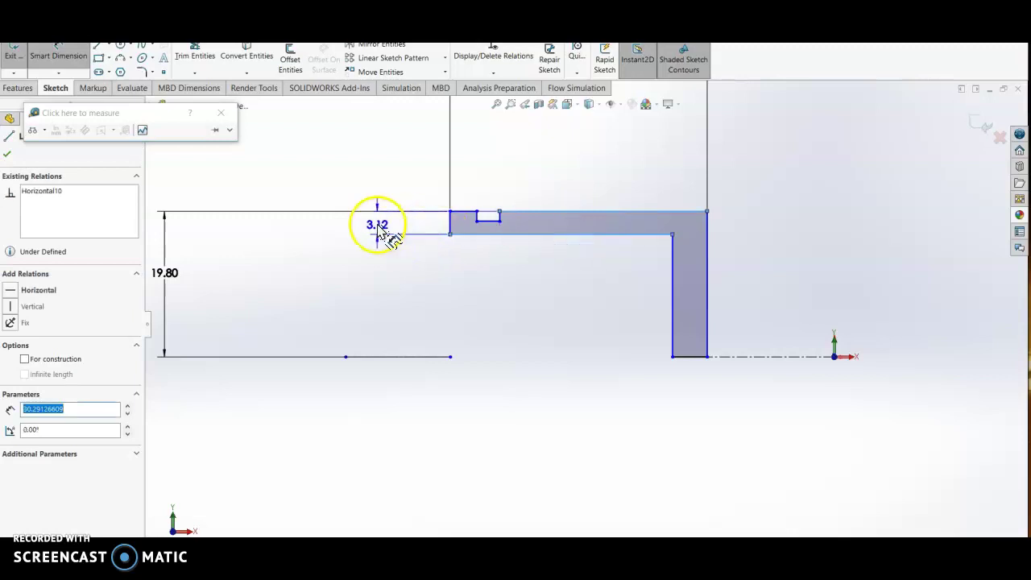
left_click(379, 232)
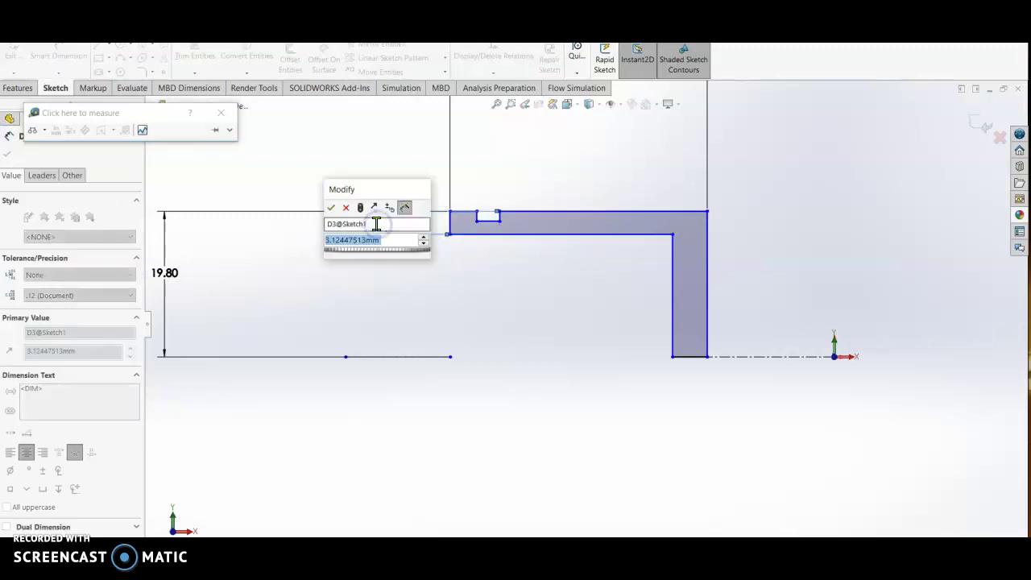
type("5")
key("Return")
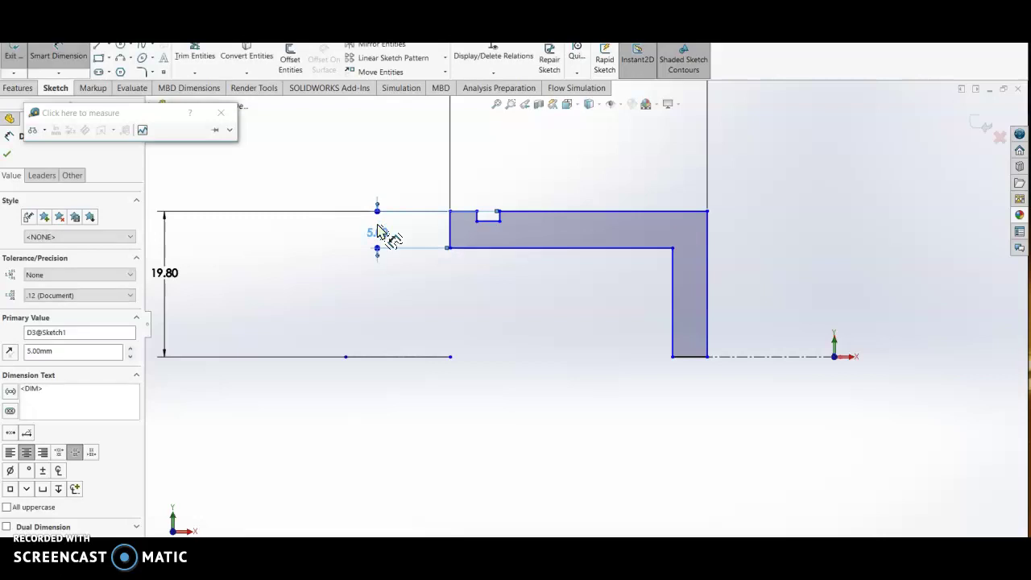
Dimension the end wall thickness between the profile's two long vertical edges to 7 mm.
left_click(705, 314)
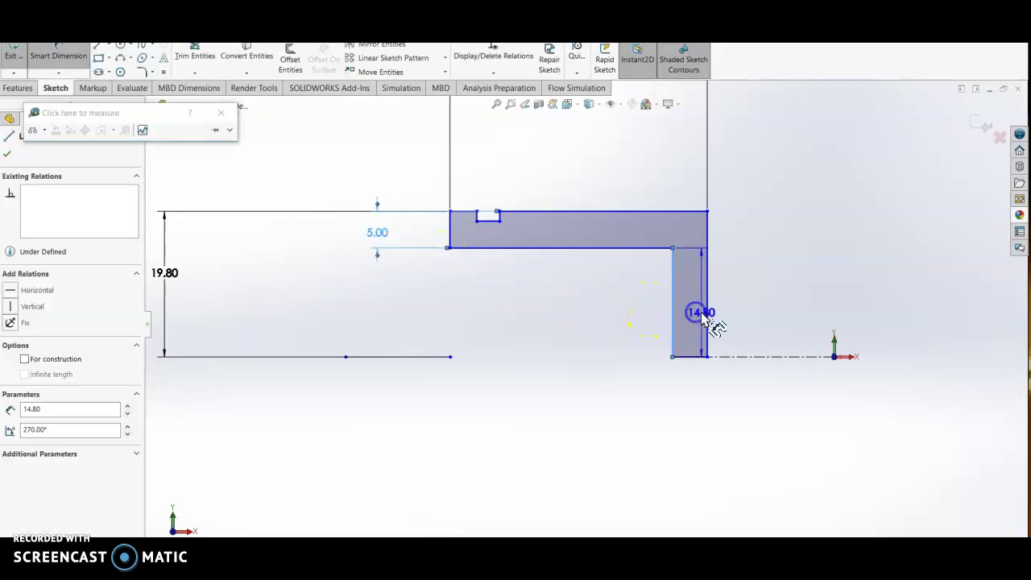
left_click(673, 314)
left_click(583, 314)
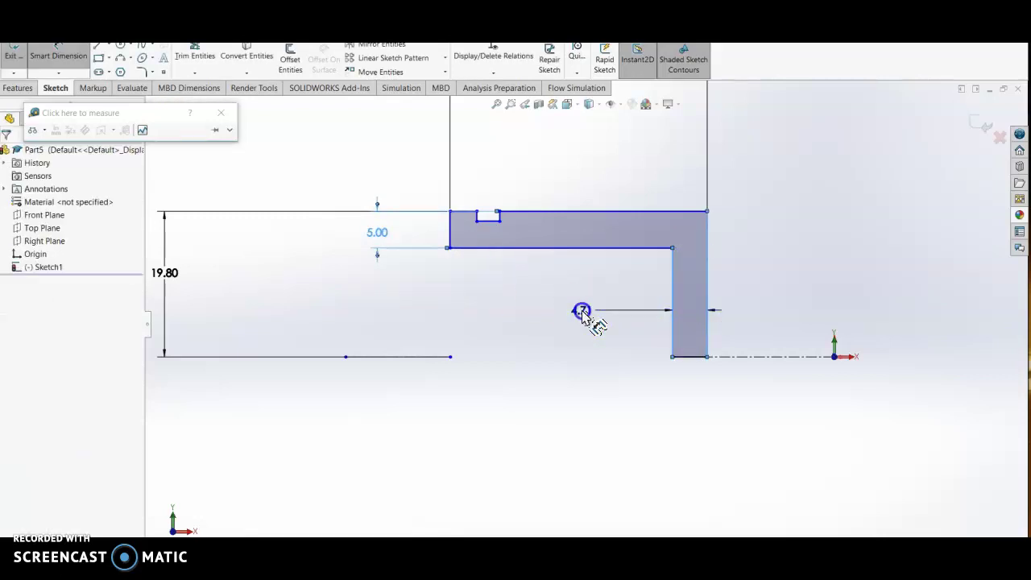
type("7")
key("Return")
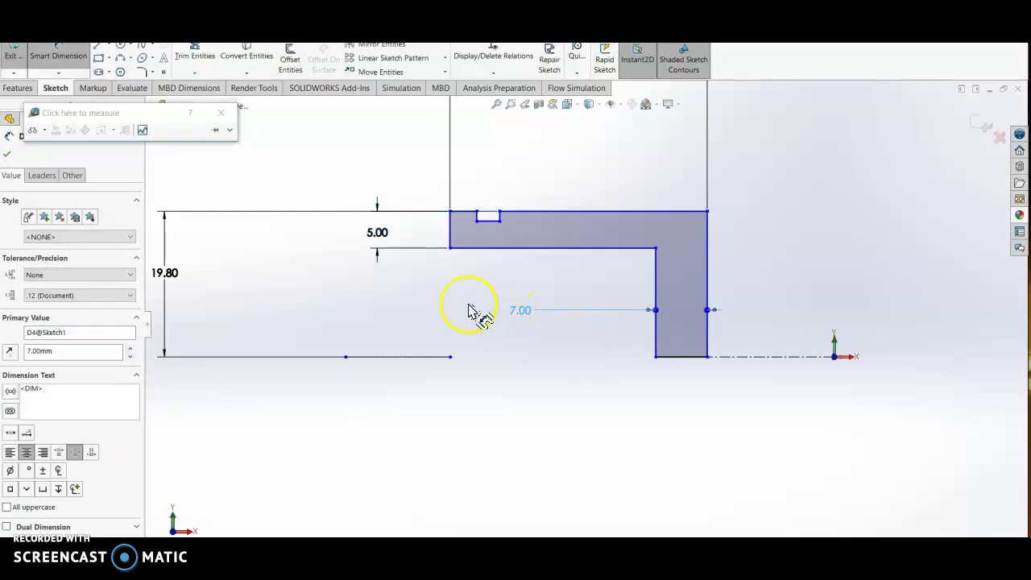
Dimension the groove's bottom edge to a width of 3 mm.
scroll(483, 242, "down", 3)
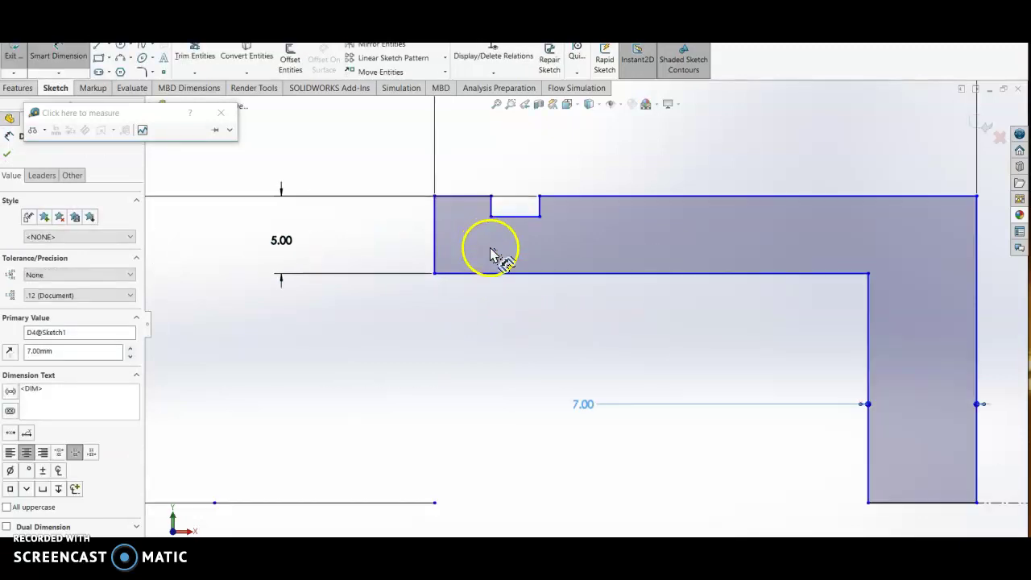
left_click(520, 217)
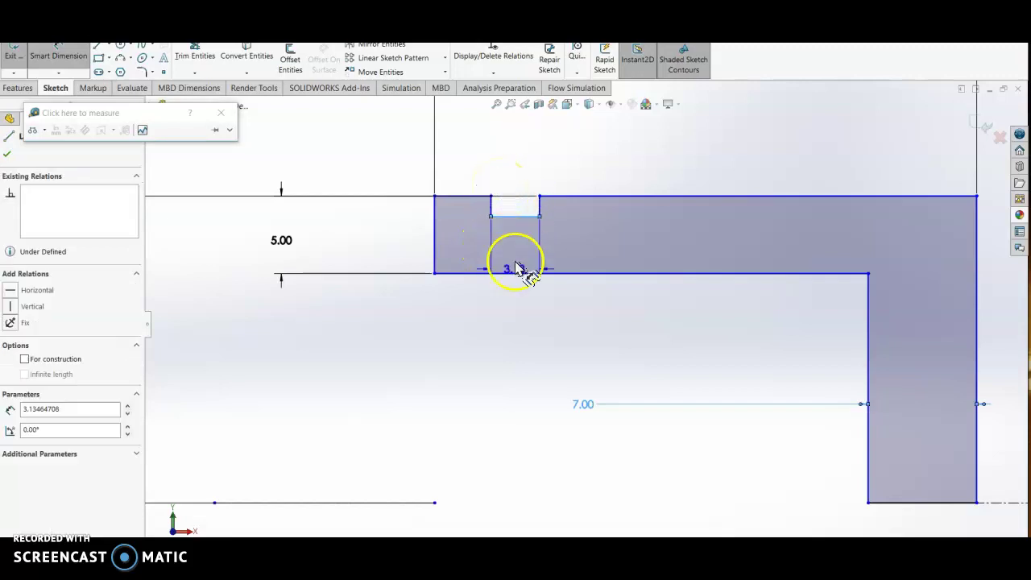
left_click(520, 352)
type("3")
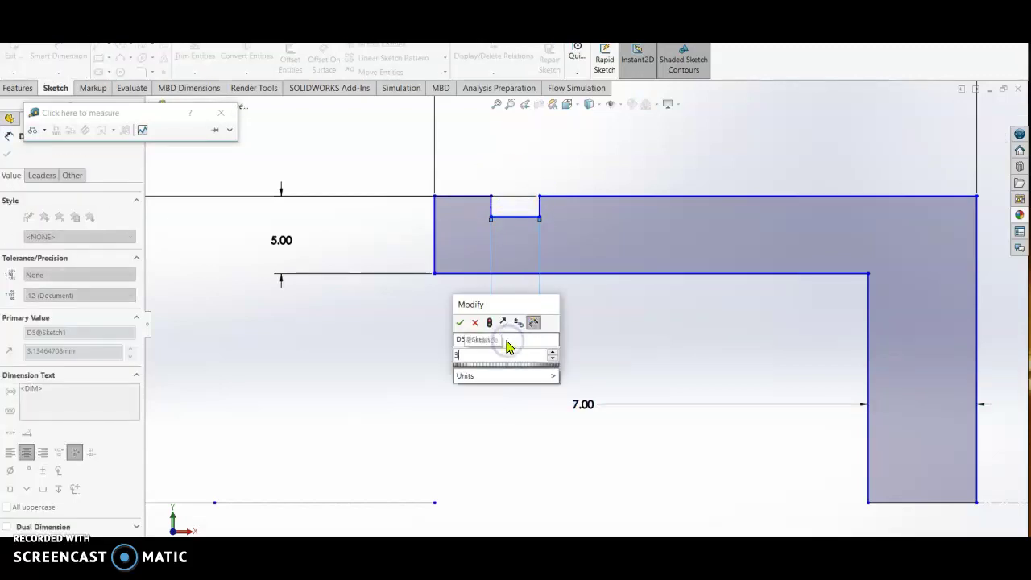
key("Return")
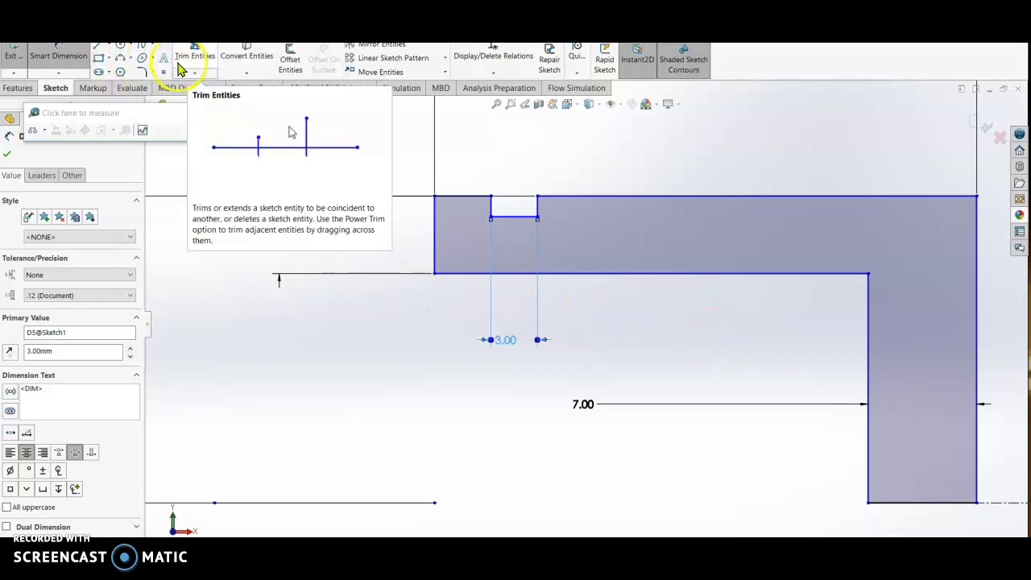
Add a 3 mm sketch fillet at the inner corner where the side wall meets the end wall.
left_click(141, 71)
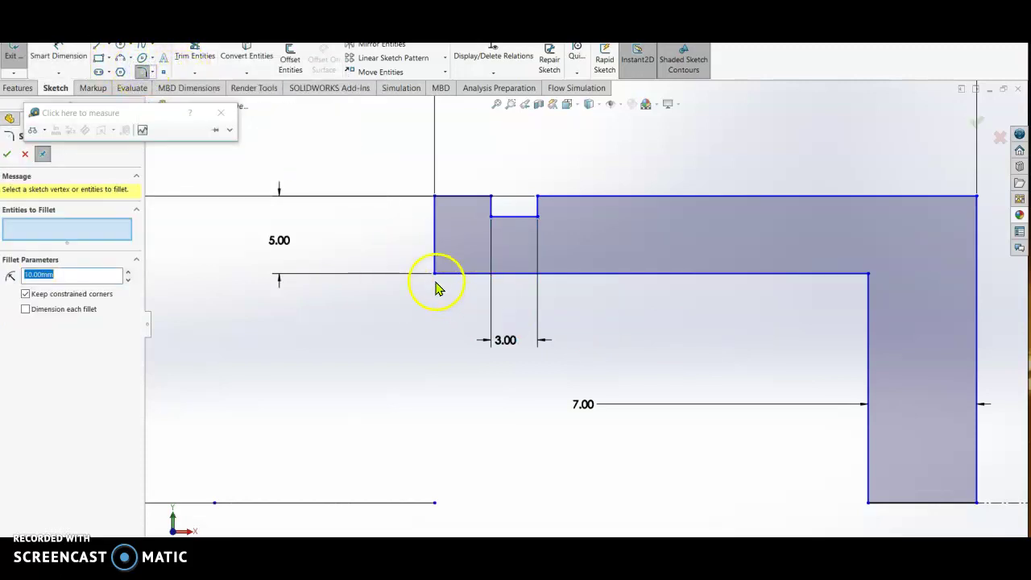
left_click(867, 274)
double_click(68, 276)
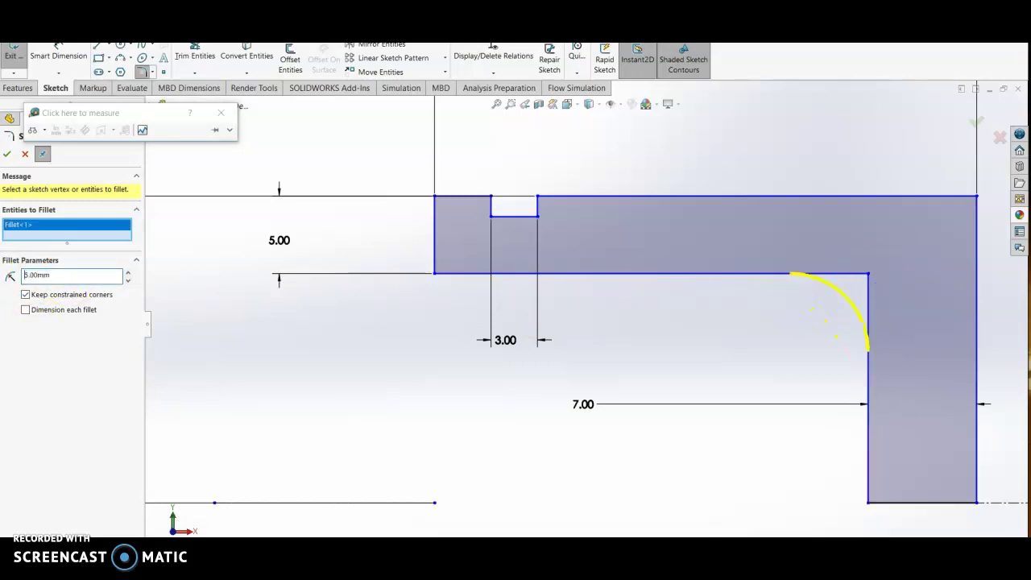
left_click_drag(64, 274, 11, 275)
left_click(7, 157)
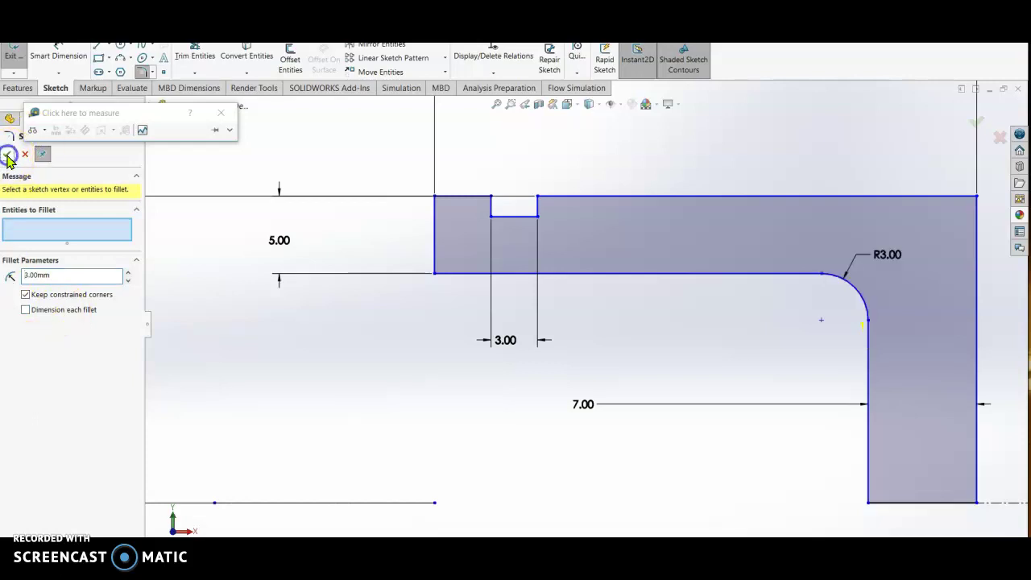
Add 0.5 mm sketch fillets to both corners of the open end and the outer corner of the closed end, and close the measuring tool.
left_click(435, 274)
double_click(73, 276)
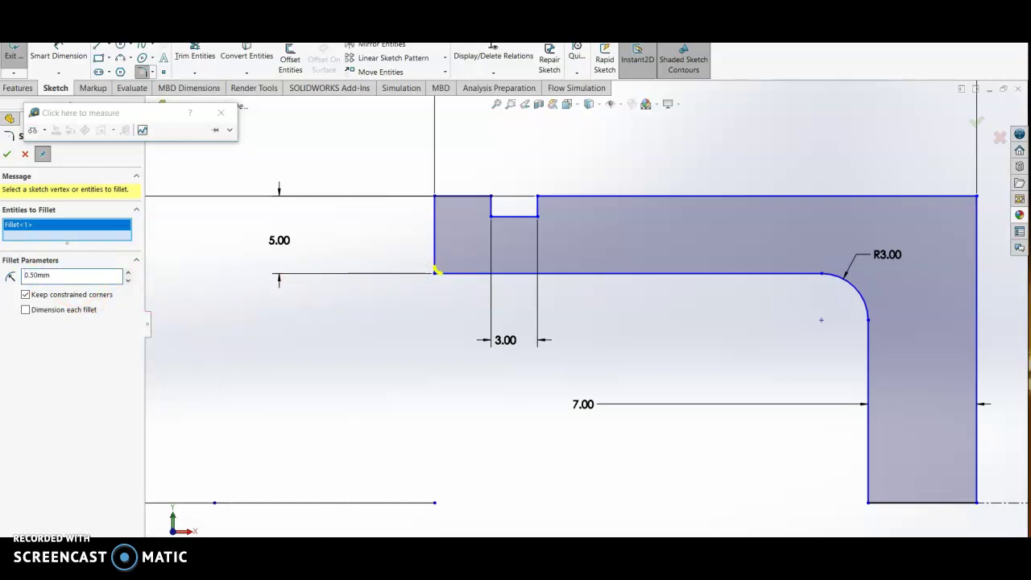
left_click(435, 197)
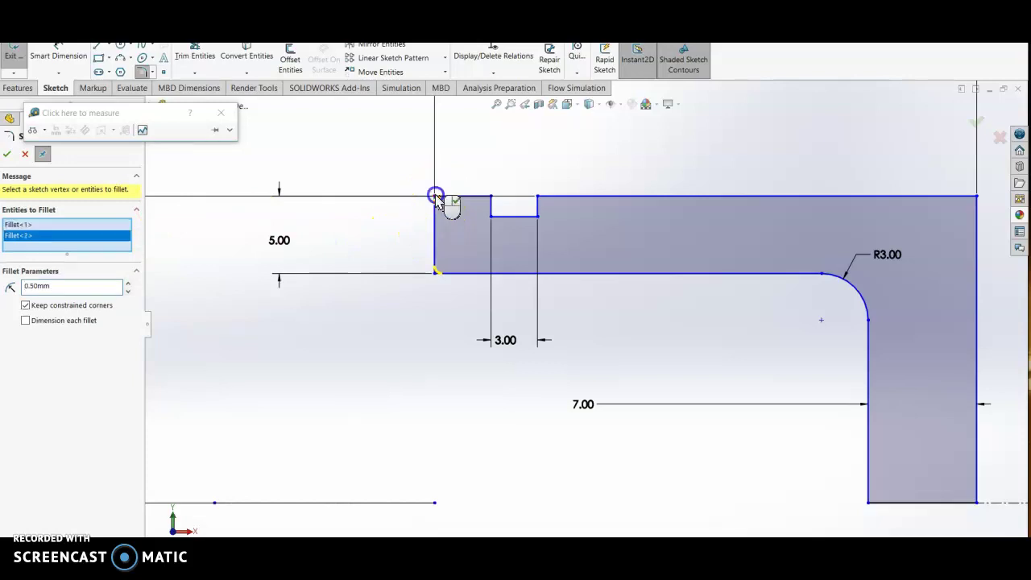
left_click(975, 197)
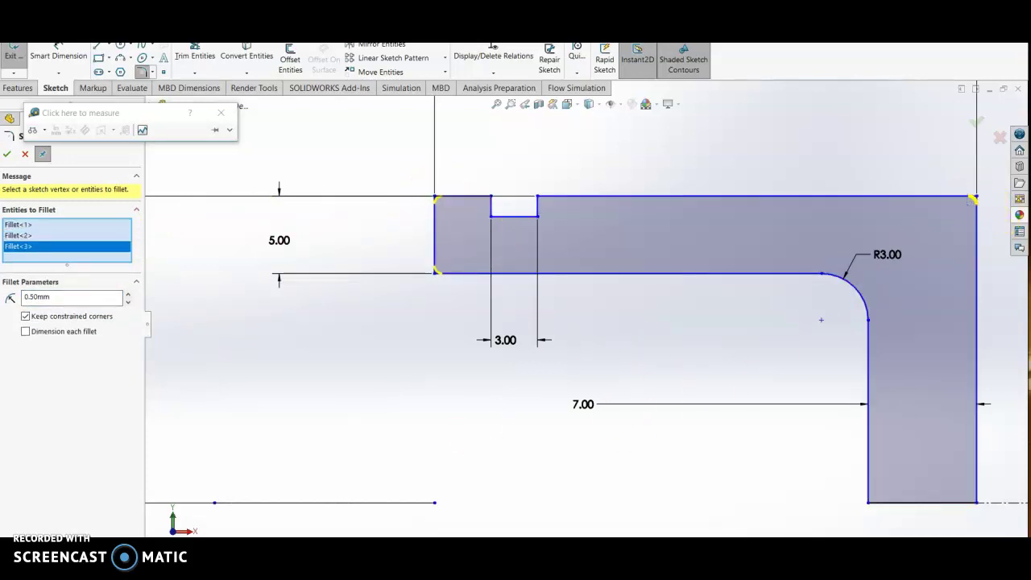
left_click(7, 153)
key("f")
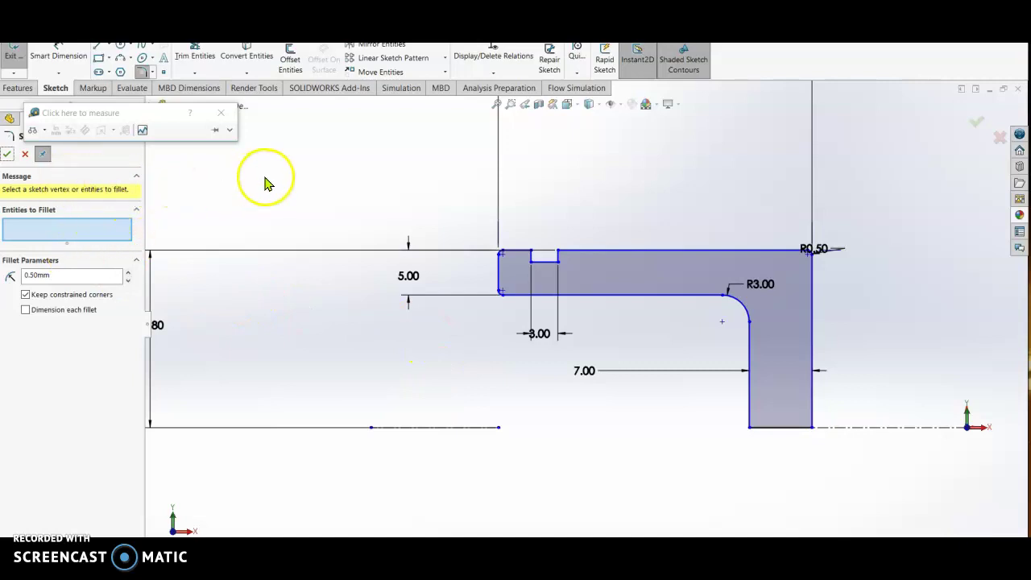
left_click(221, 113)
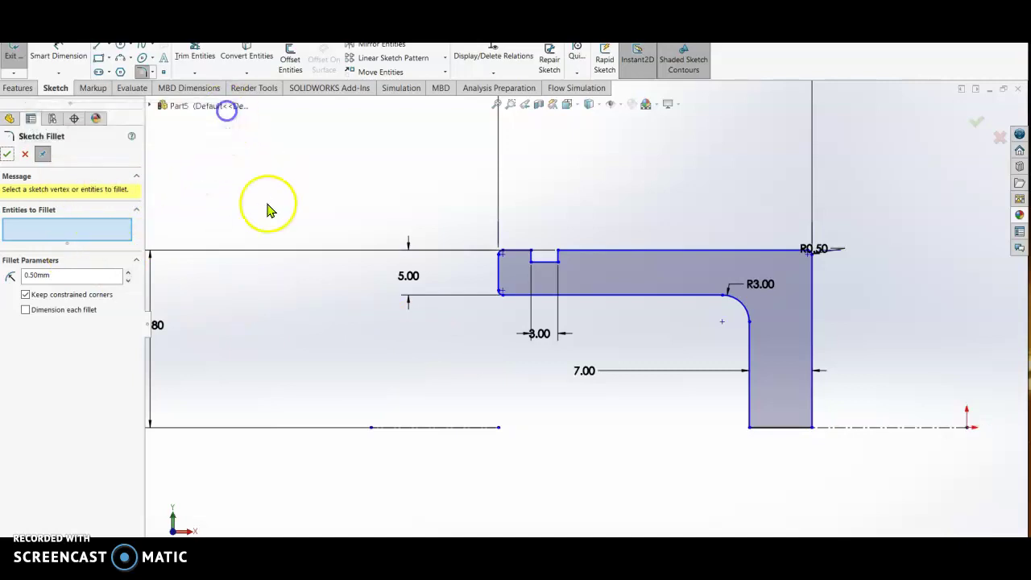
left_click(7, 154)
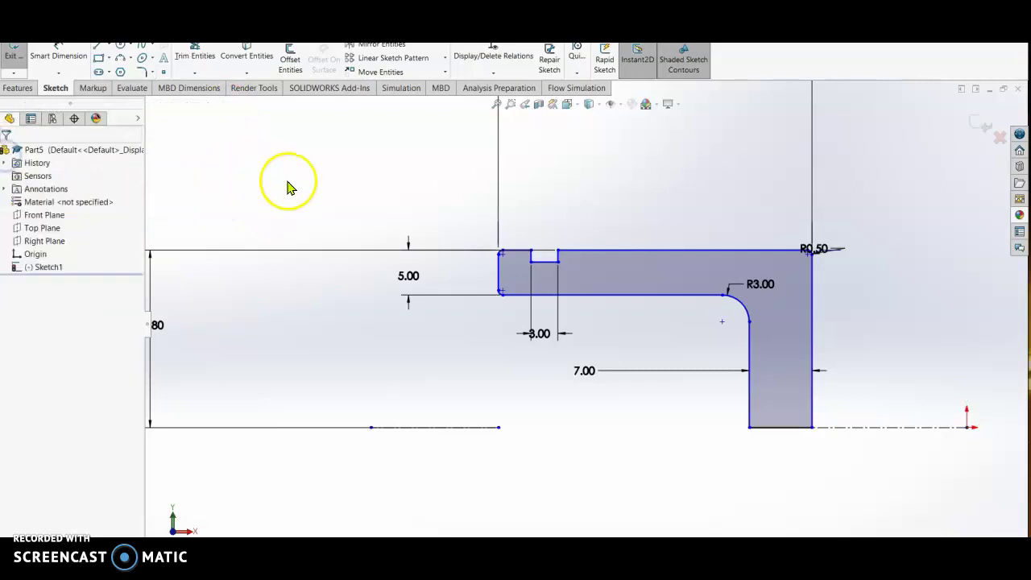
Revolve the half-profile 360 degrees about the centerline into a solid piston.
left_click(18, 88)
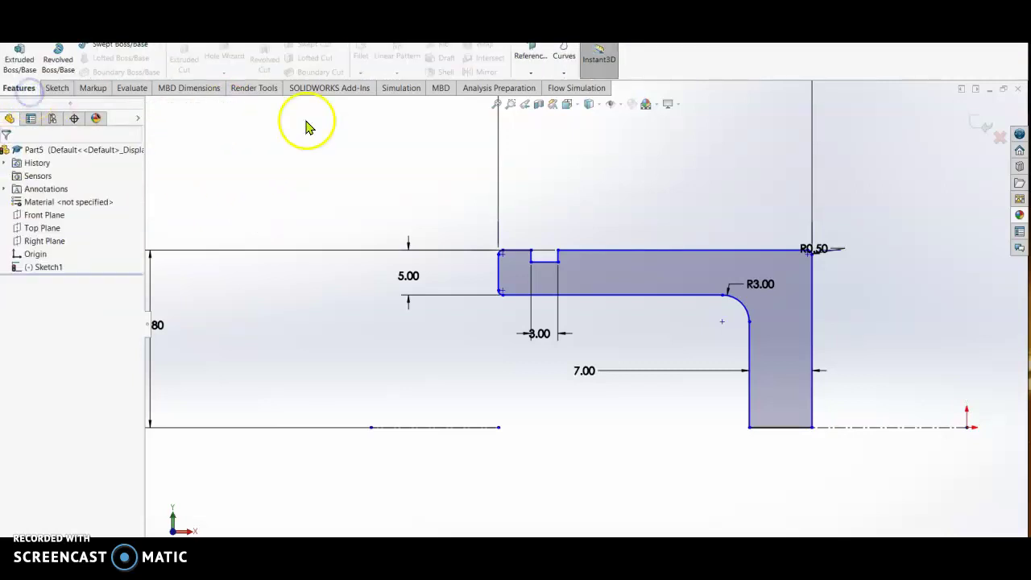
left_click(58, 61)
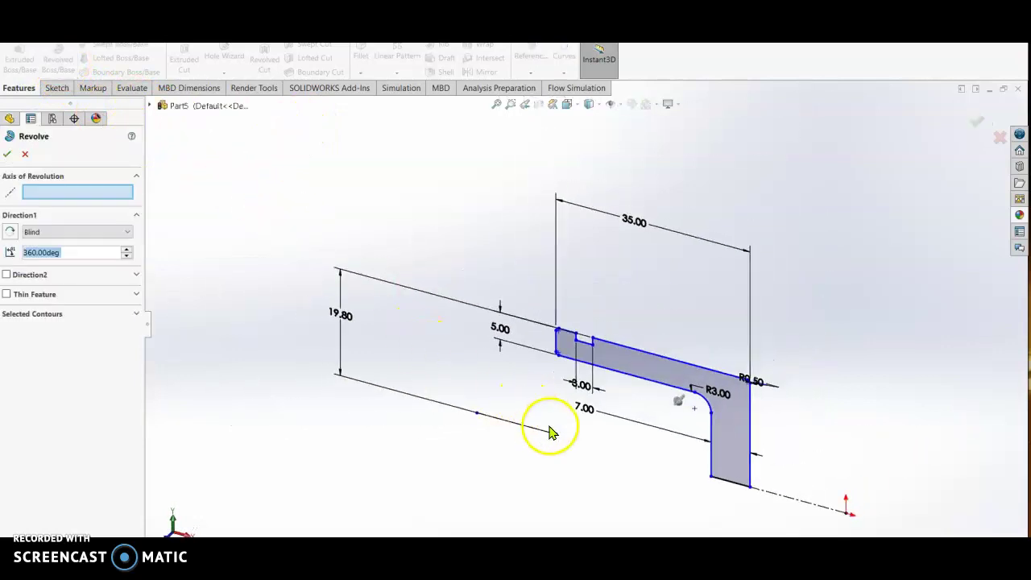
left_click(780, 497)
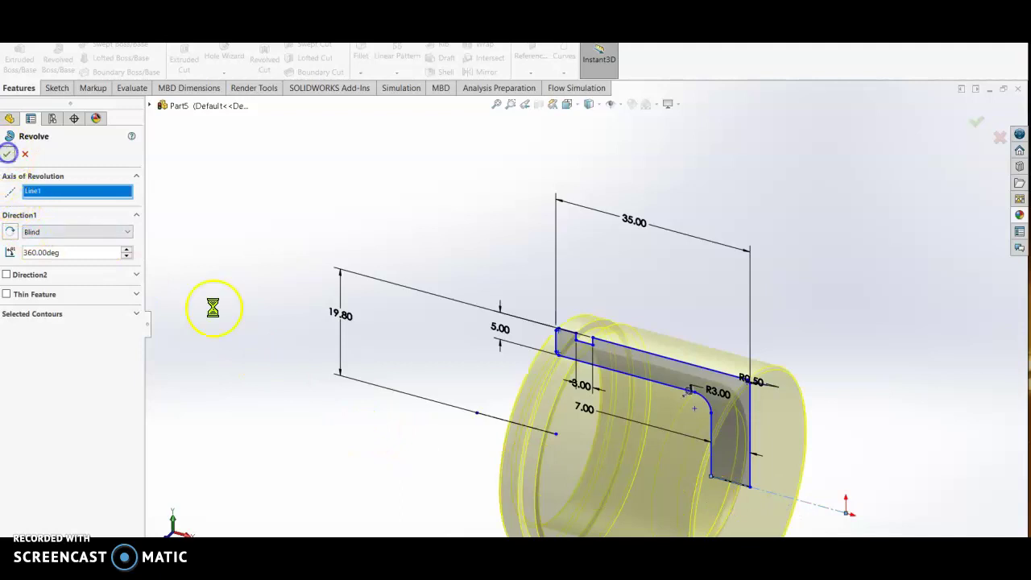
scroll(438, 476, "up", 3)
middle_click_drag(485, 440, 736, 534)
middle_click_drag(520, 488, 566, 494)
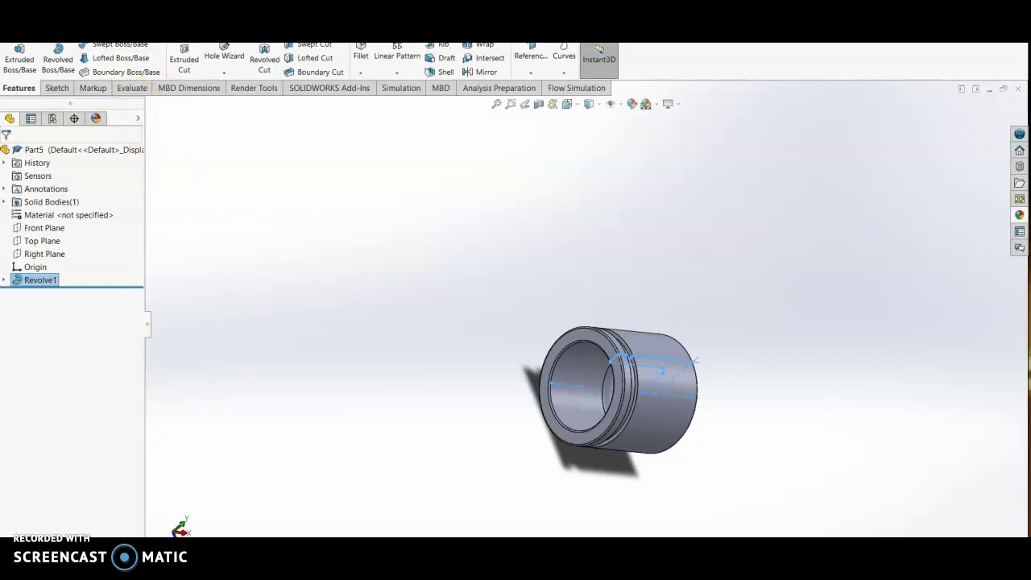
Save the piston as a SOLIDWORKS part in the BRAKES folder, with a file name beginning "piston".
key("ctrl+s")
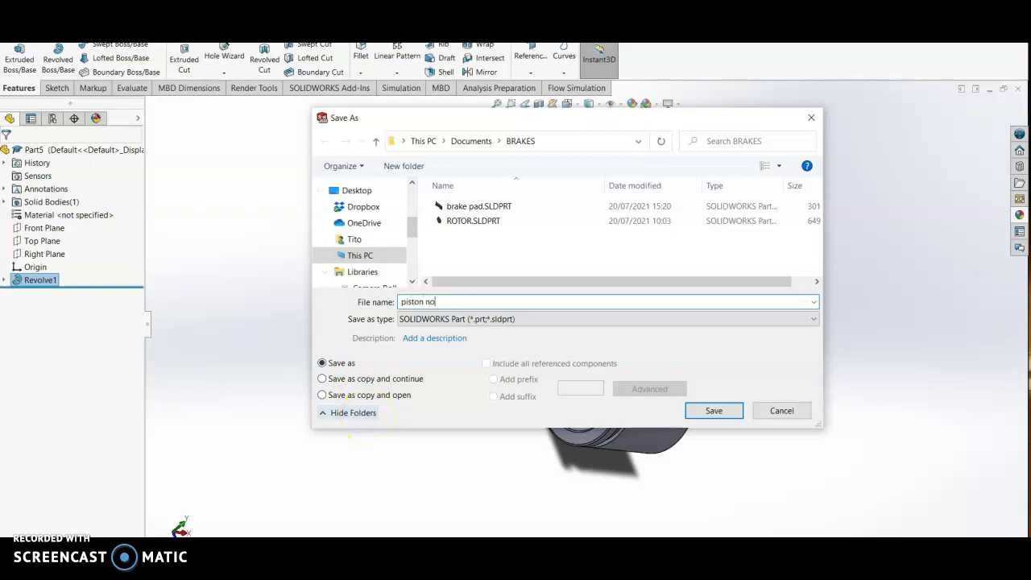
left_click(713, 411)
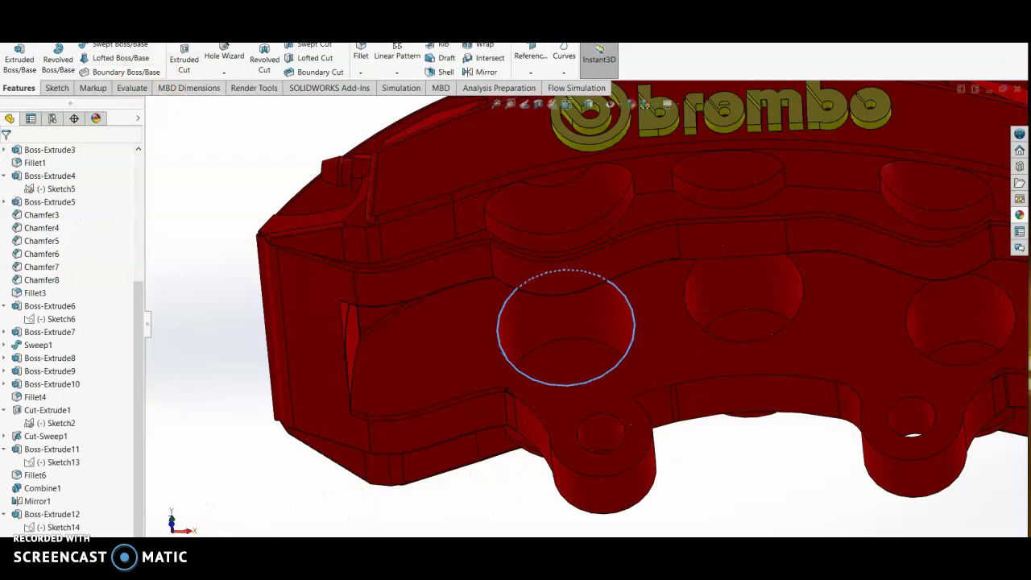
Create another new part and start a sketch on the Front Plane.
key("ctrl+n")
left_click(426, 436)
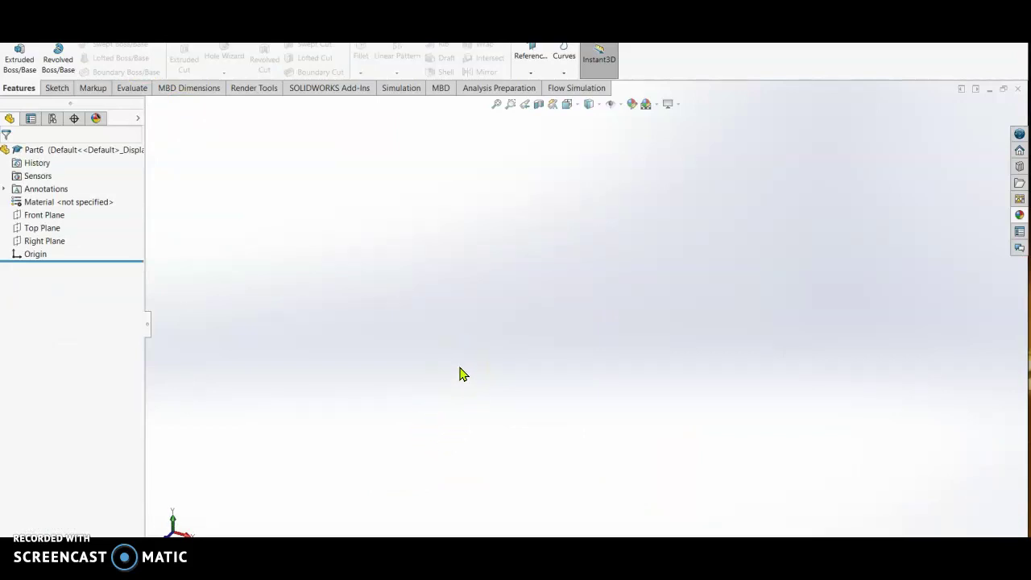
right_click(47, 215)
left_click(57, 202)
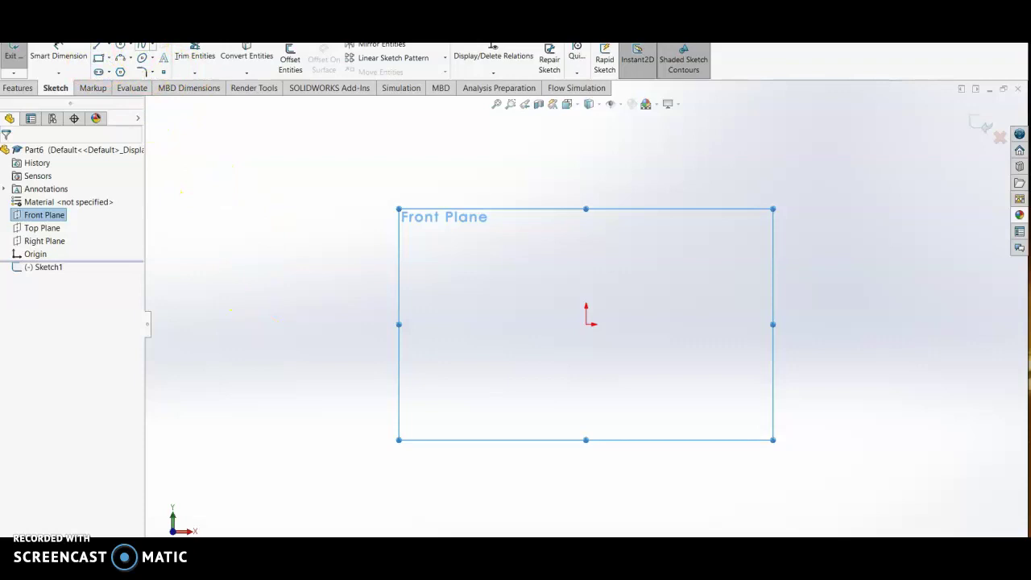
Sketch a circle centered on the origin and dimension its diameter to 35 mm.
left_click(140, 60)
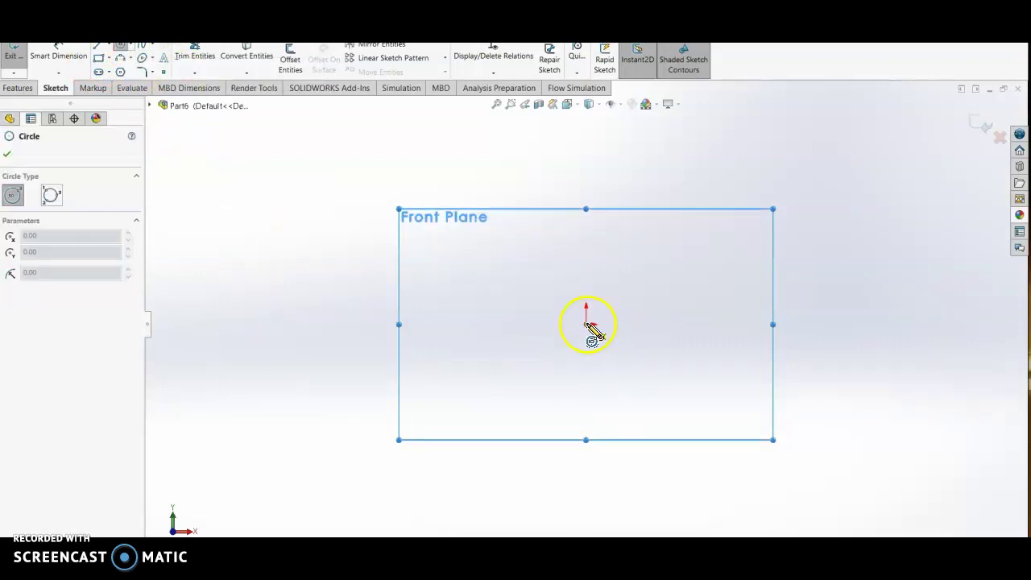
left_click(585, 322)
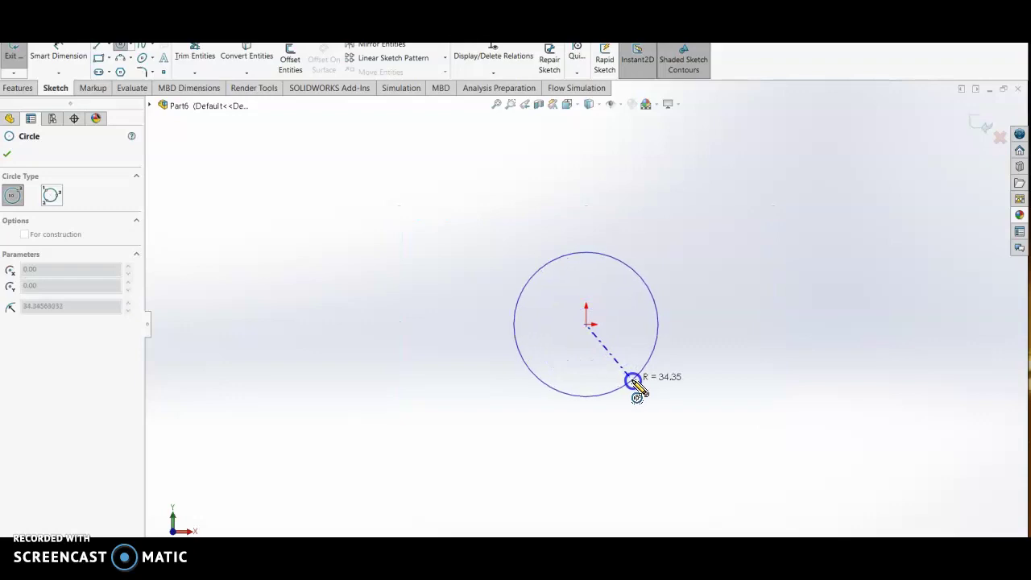
left_click(633, 381)
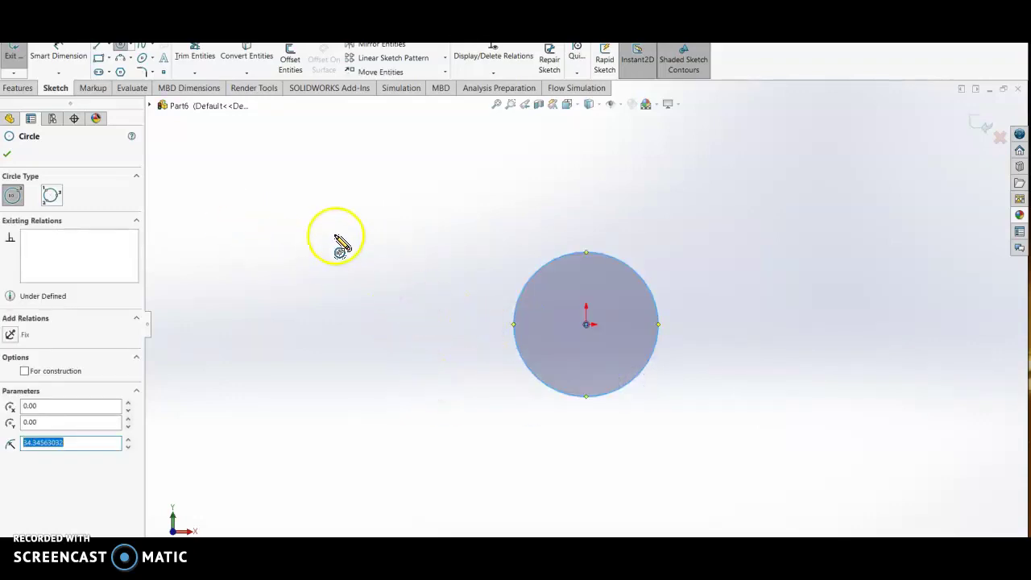
left_click(67, 56)
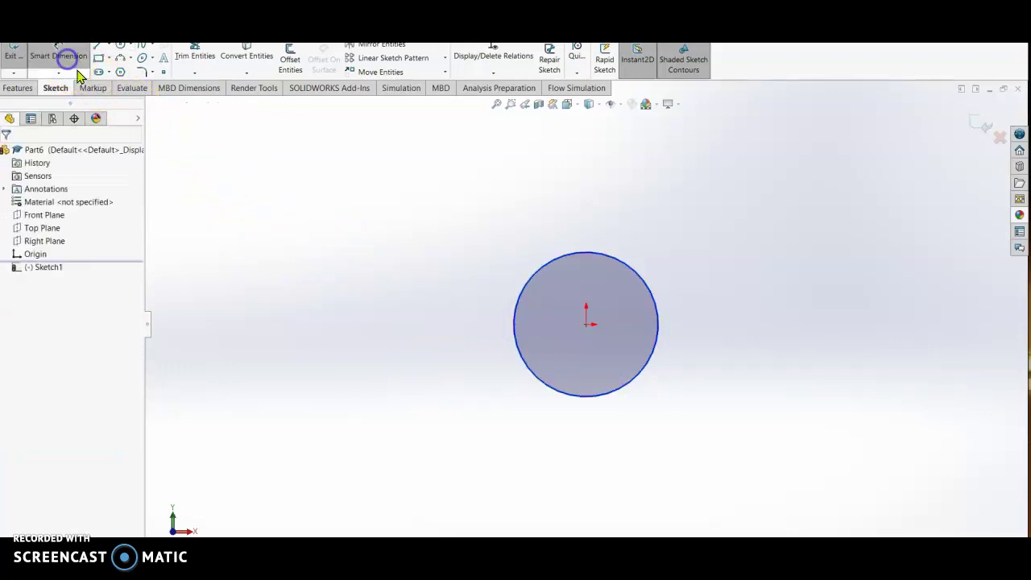
left_click(541, 387)
left_click(357, 327)
left_click(390, 369)
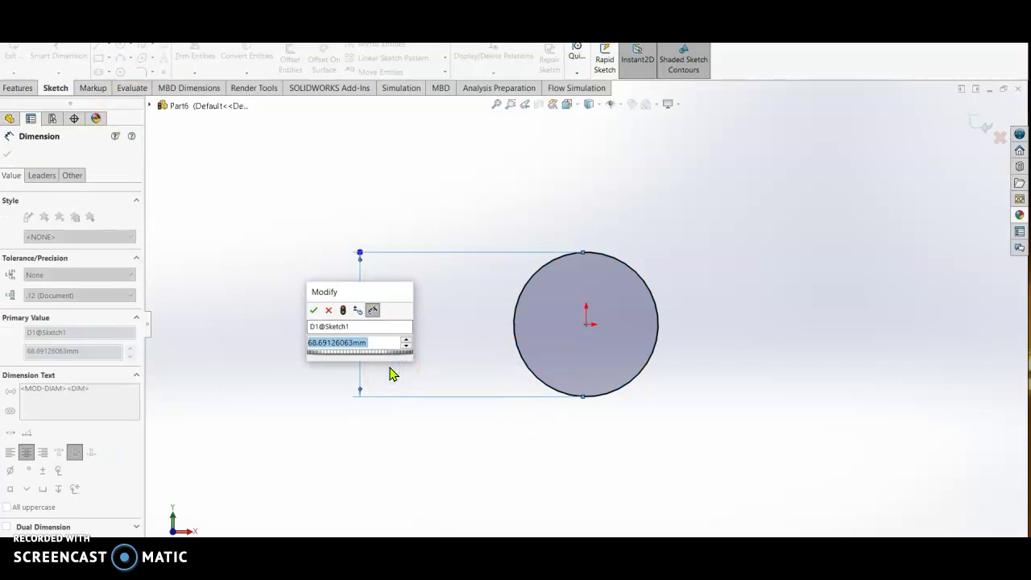
type("3")
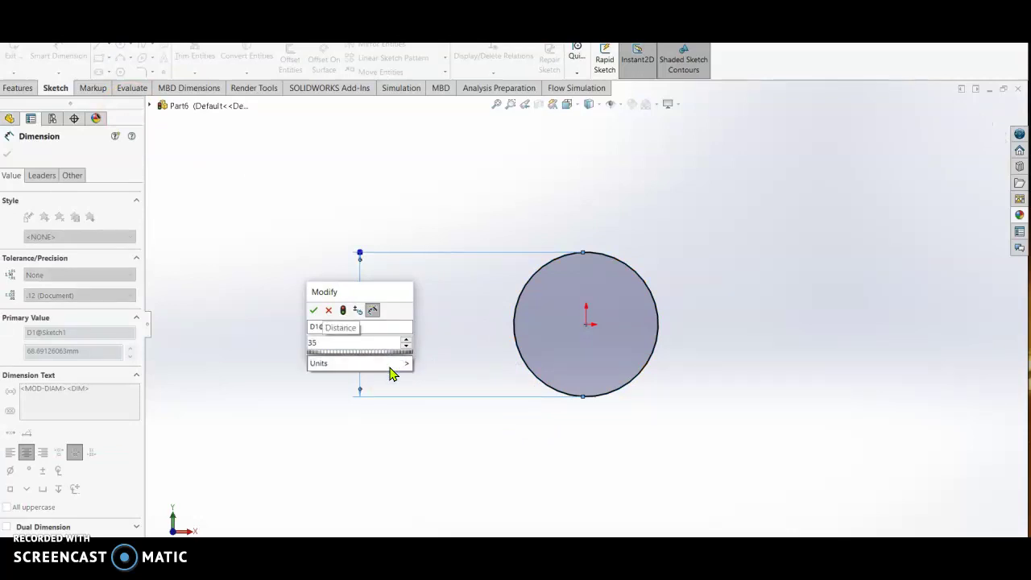
type("5")
key("Return")
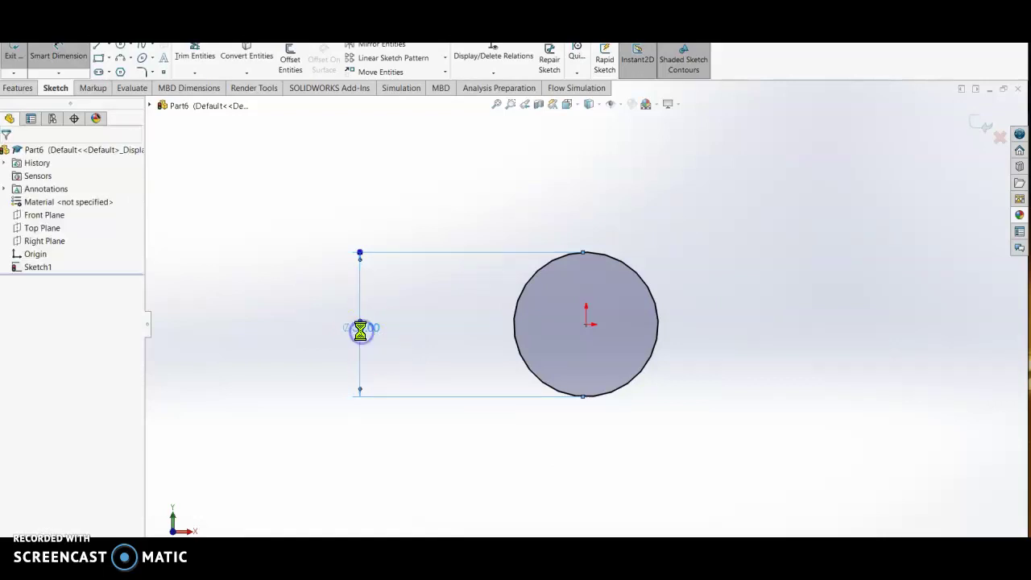
Set the circle's diameter to 34.8 mm.
double_click(361, 330)
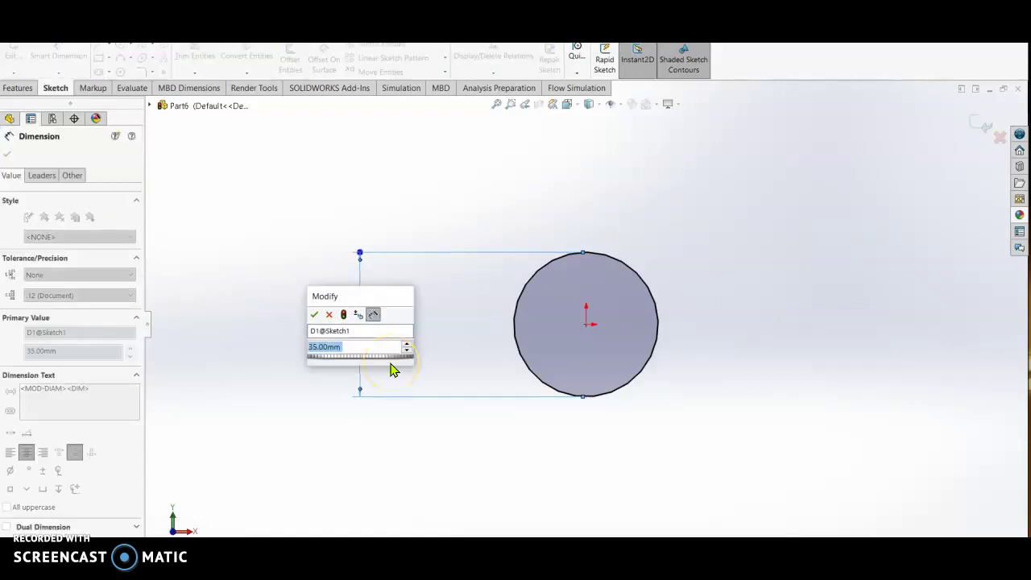
type("34")
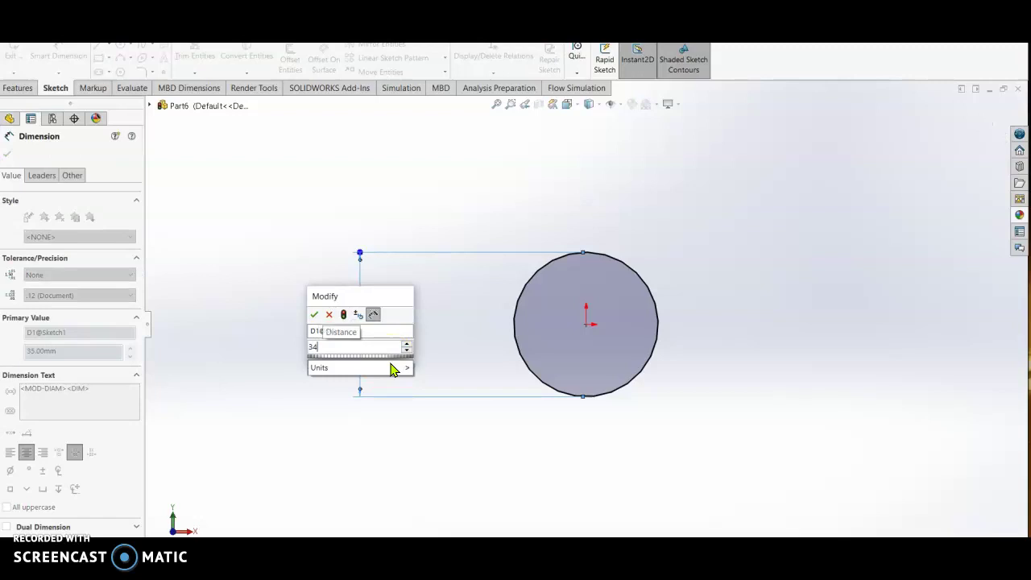
type(".8")
key("Return")
left_click(454, 419)
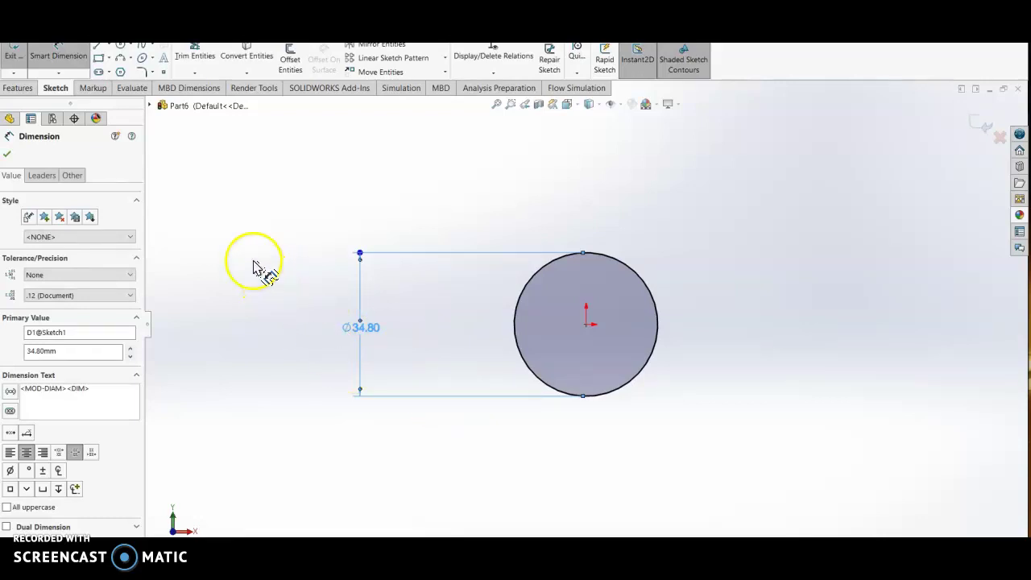
Extrude the circle 35 mm as a blind boss into a solid cylinder.
left_click(22, 89)
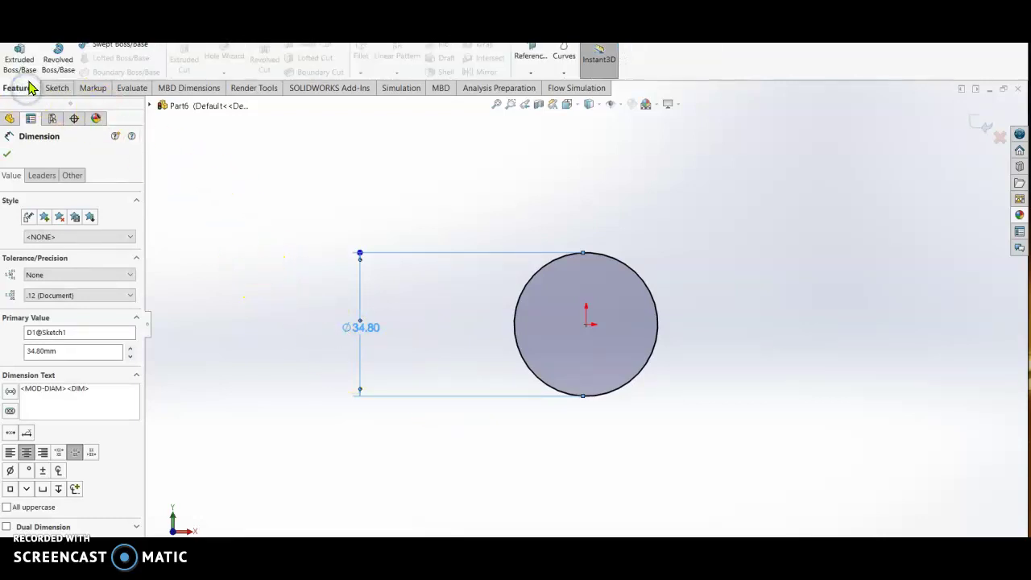
left_click(20, 57)
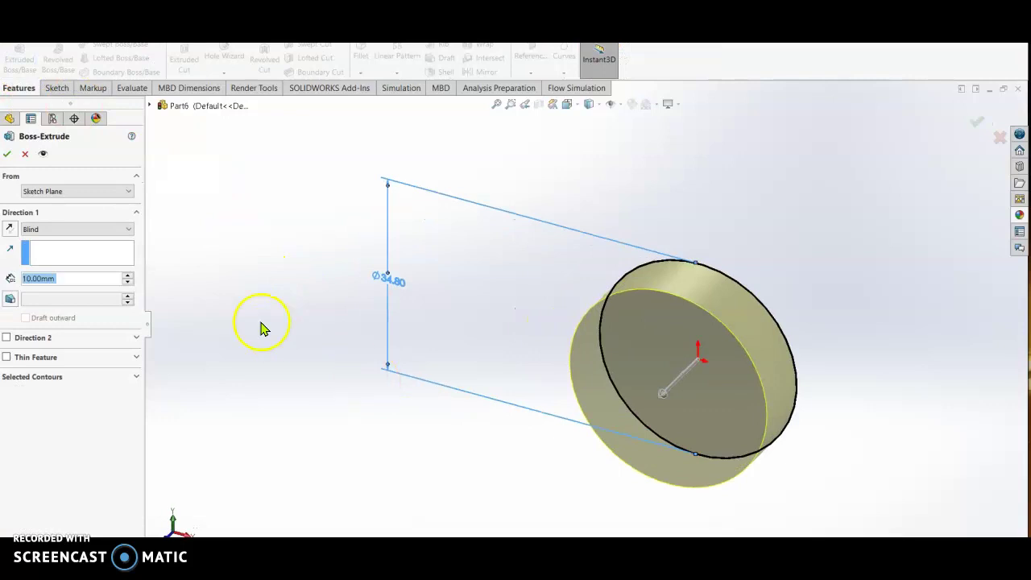
type("35")
key("Return")
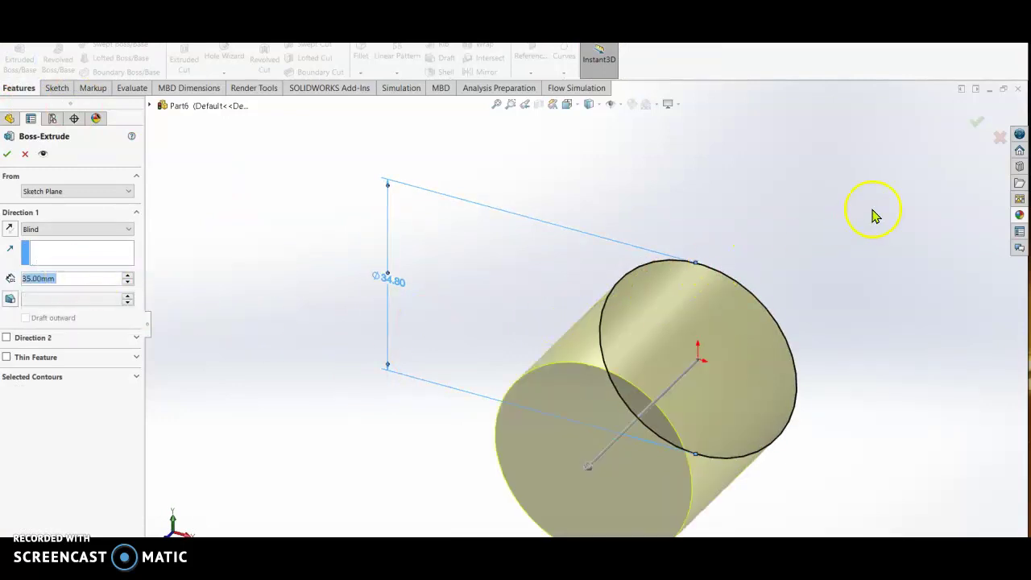
left_click(975, 122)
scroll(684, 456, "up", 3)
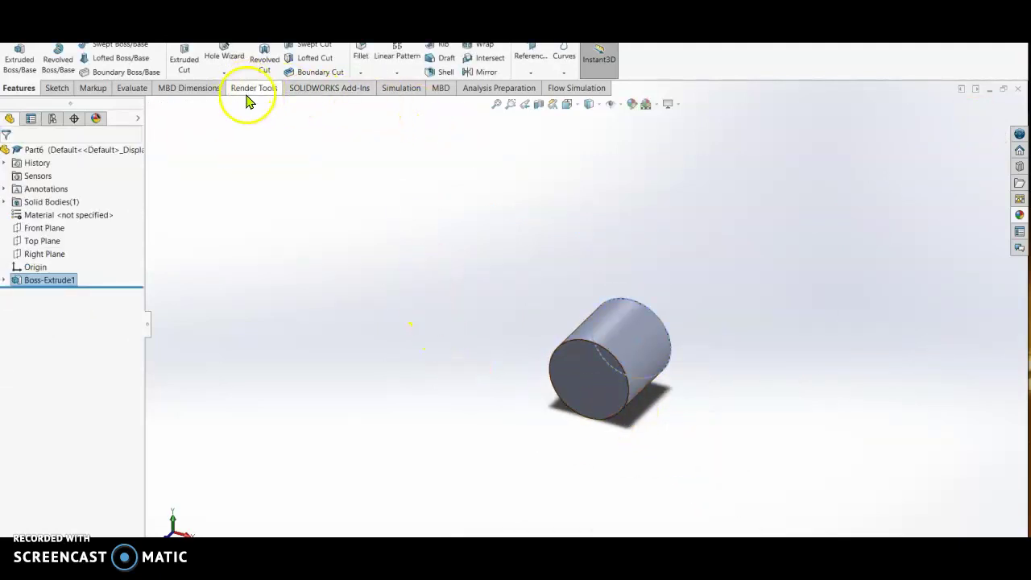
Shell the cylinder with a 5 mm wall thickness, removing its front circular face.
left_click(446, 73)
left_click(583, 393)
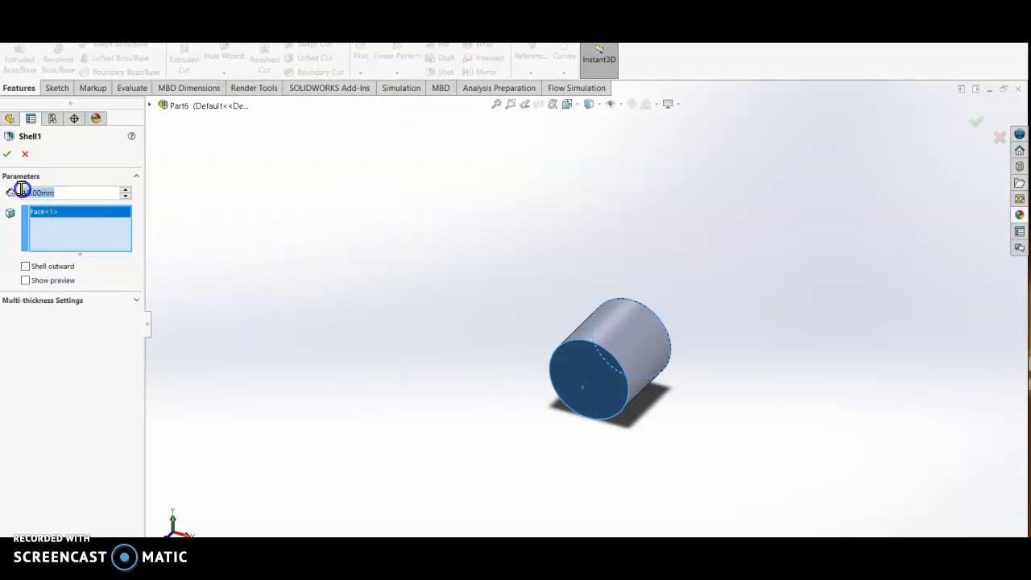
type("5")
key("Return")
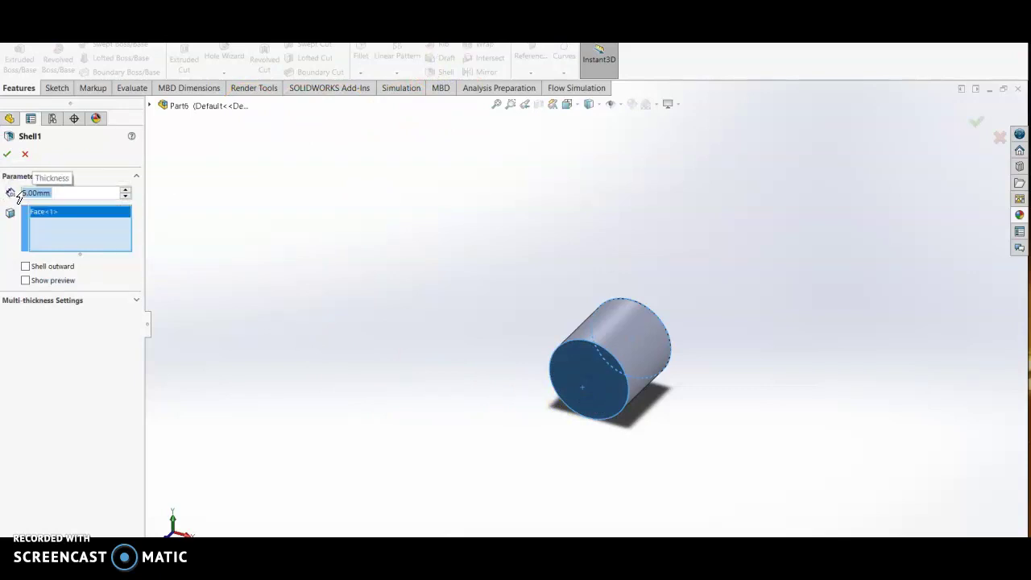
left_click(46, 242)
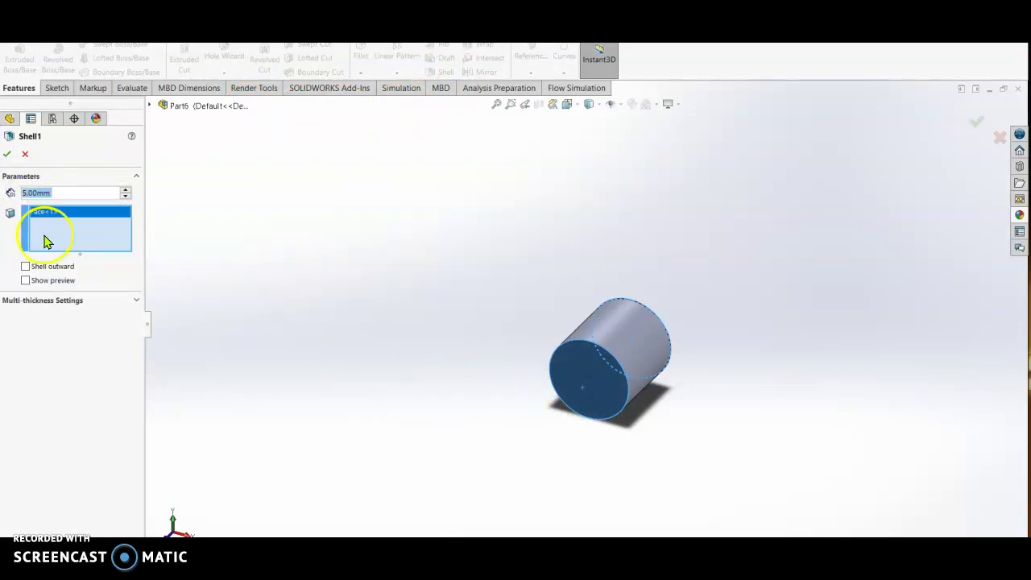
left_click(7, 154)
Add a 3 mm fillet to the inner edge at the bottom of the shelled cavity.
middle_click_drag(614, 463, 636, 368)
scroll(610, 363, "down", 5)
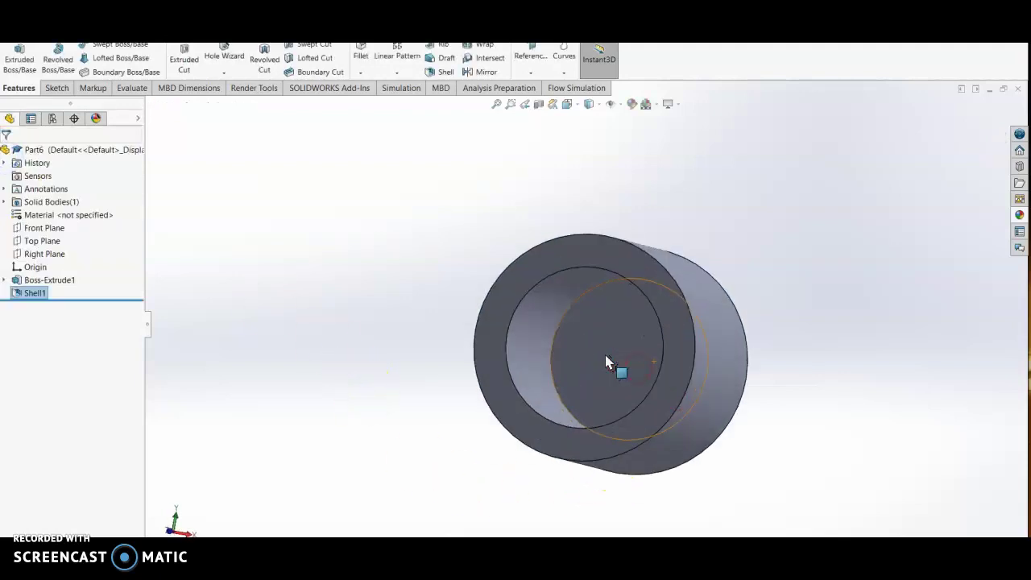
left_click(558, 334)
left_click(654, 295)
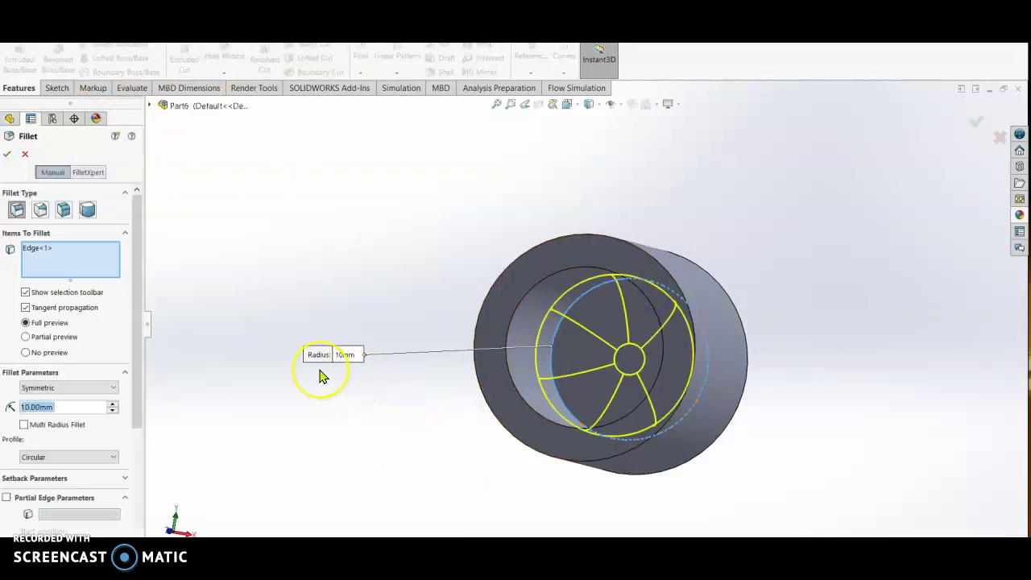
type("3")
left_click(260, 419)
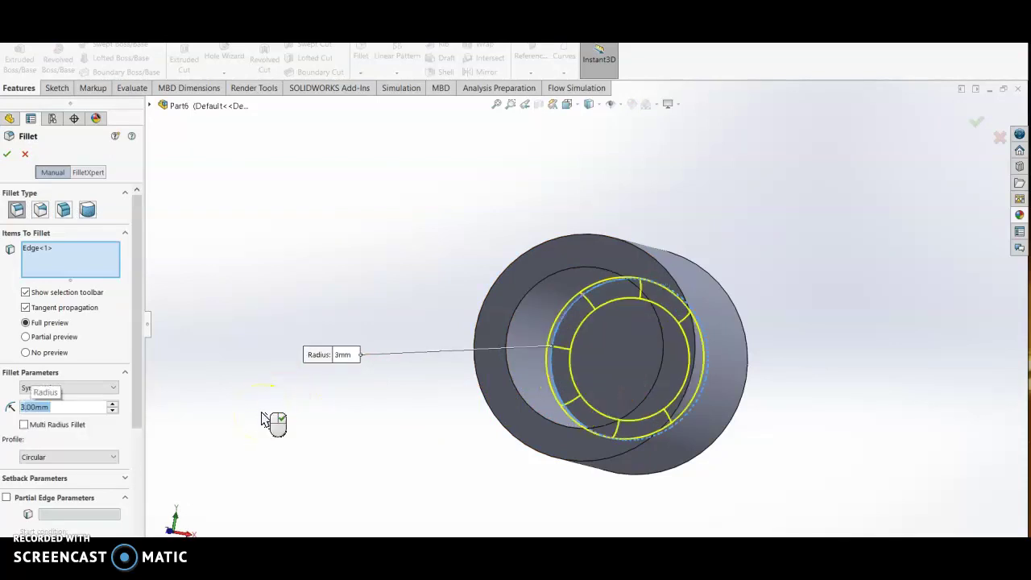
left_click(7, 153)
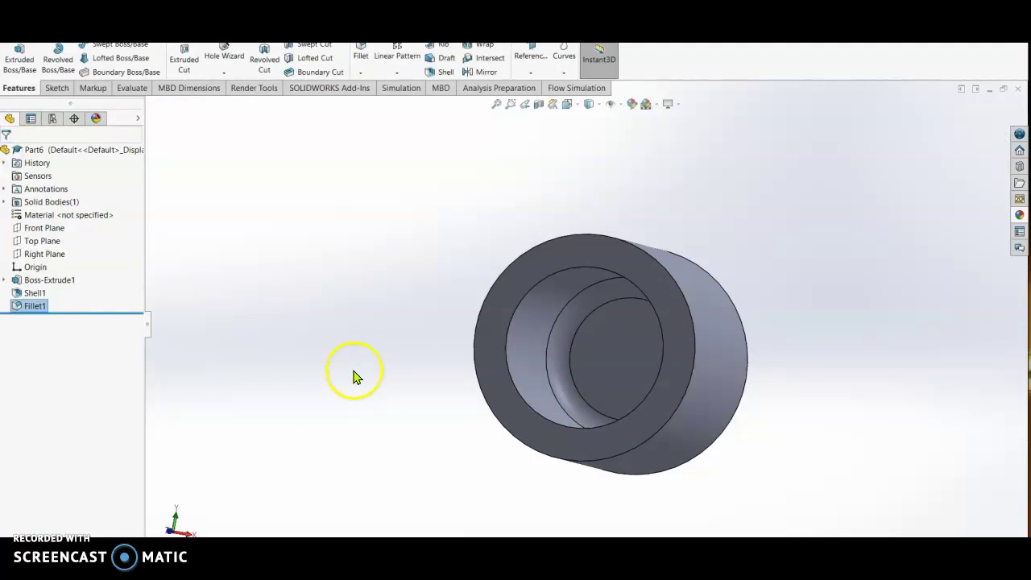
Add 0.5 mm fillets to the inner and outer edges of the open end and the outer edge of the closed end.
left_click(507, 371)
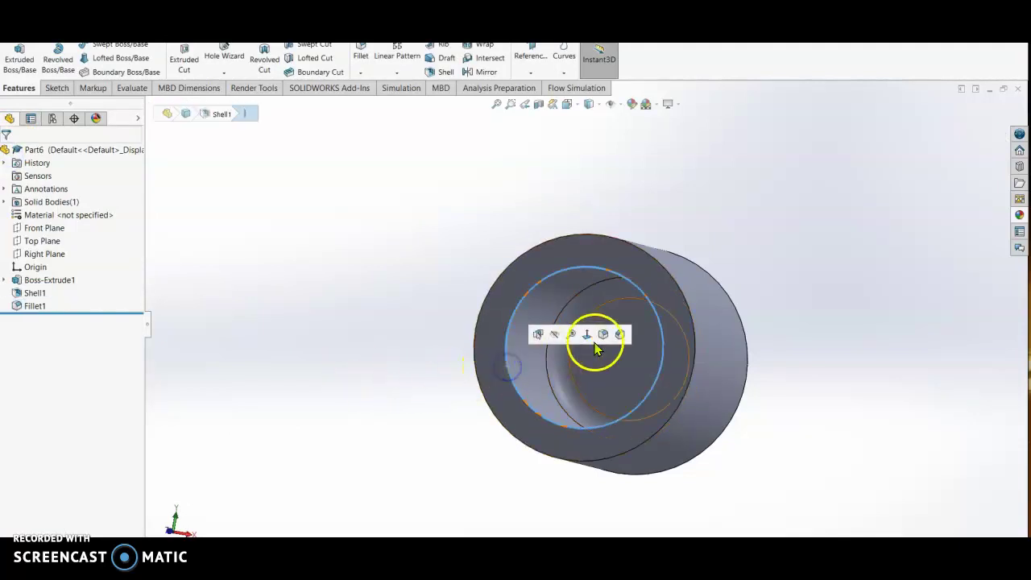
left_click(604, 335)
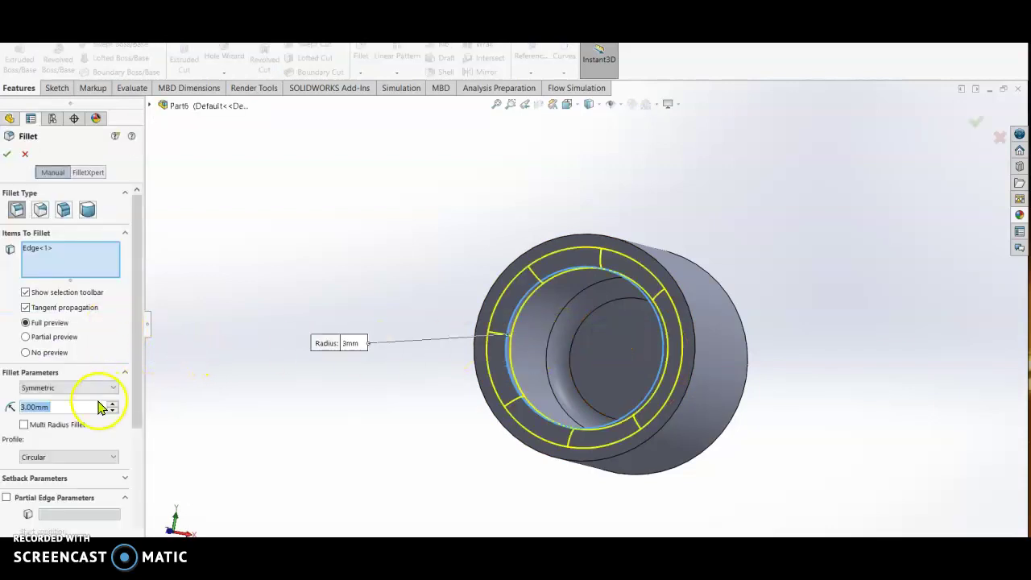
type(".5")
key("Return")
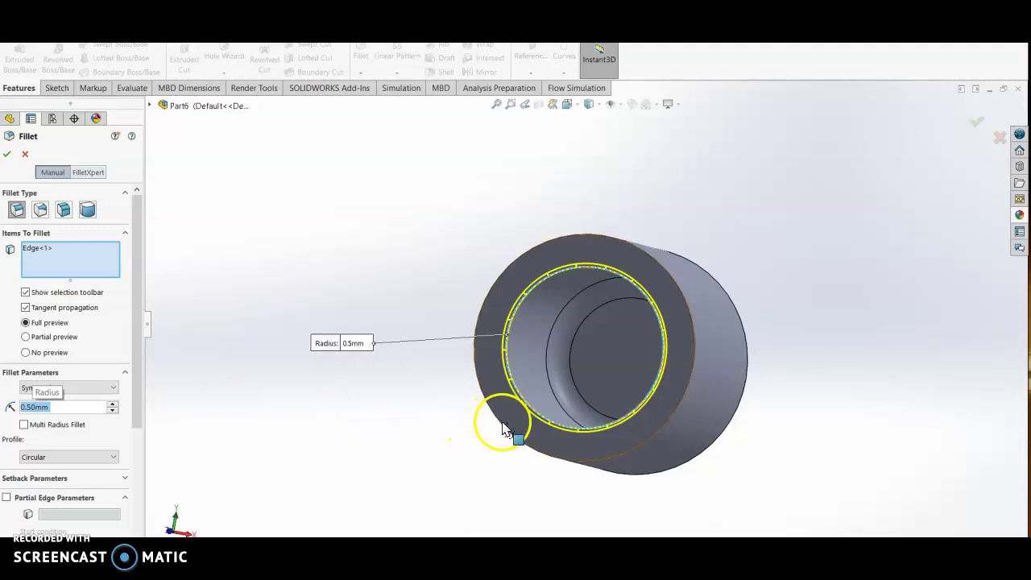
middle_click_drag(759, 322, 679, 380)
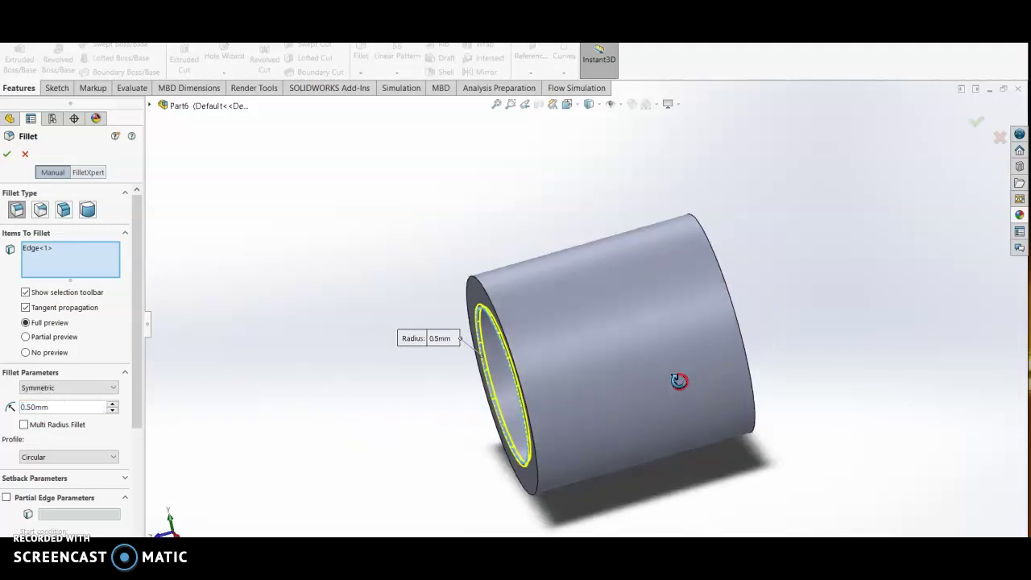
left_click(477, 283)
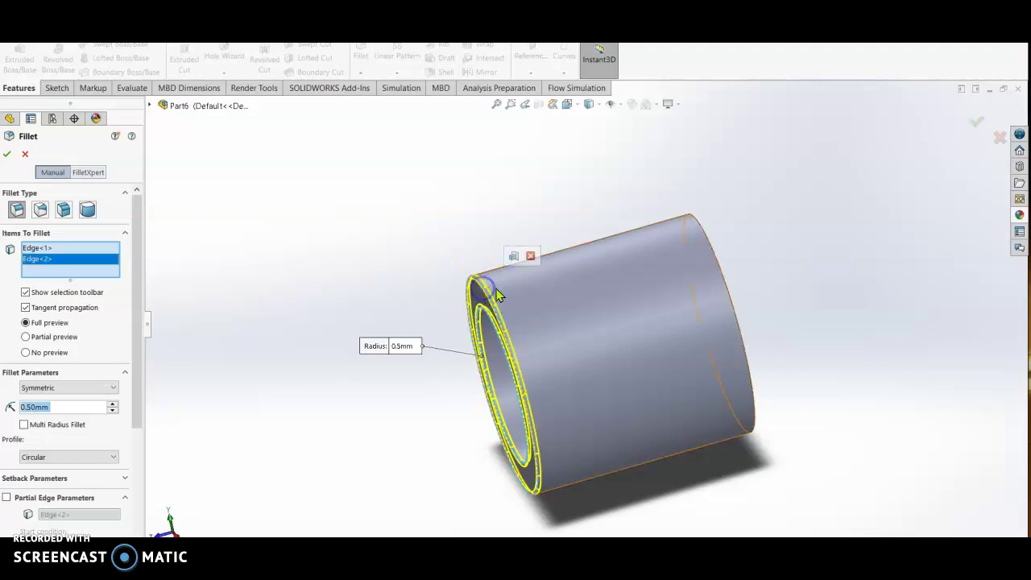
left_click(717, 271)
left_click(971, 124)
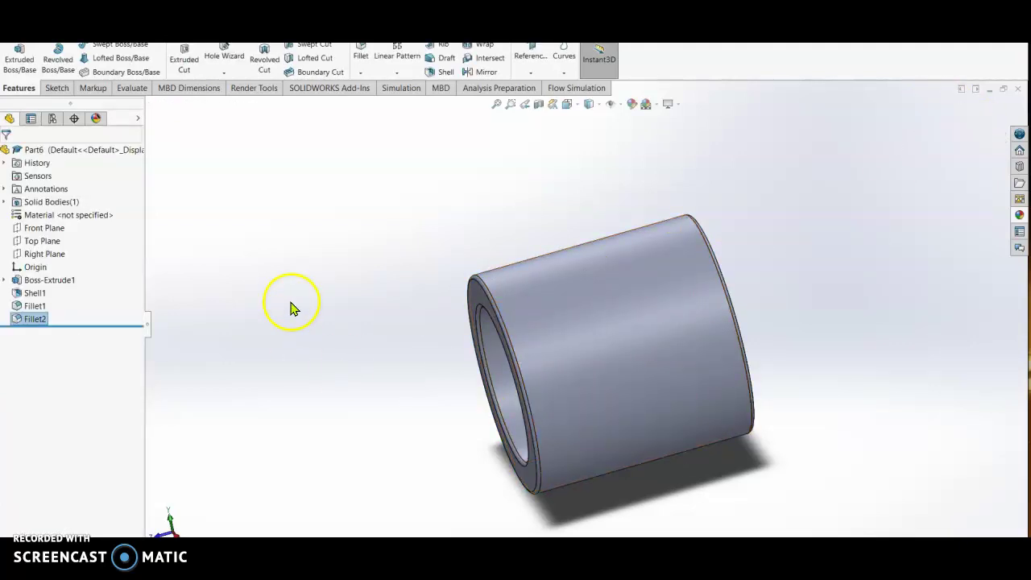
Start a sketch on the Right Plane and orient the view normal to it.
right_click(48, 254)
left_click(63, 234)
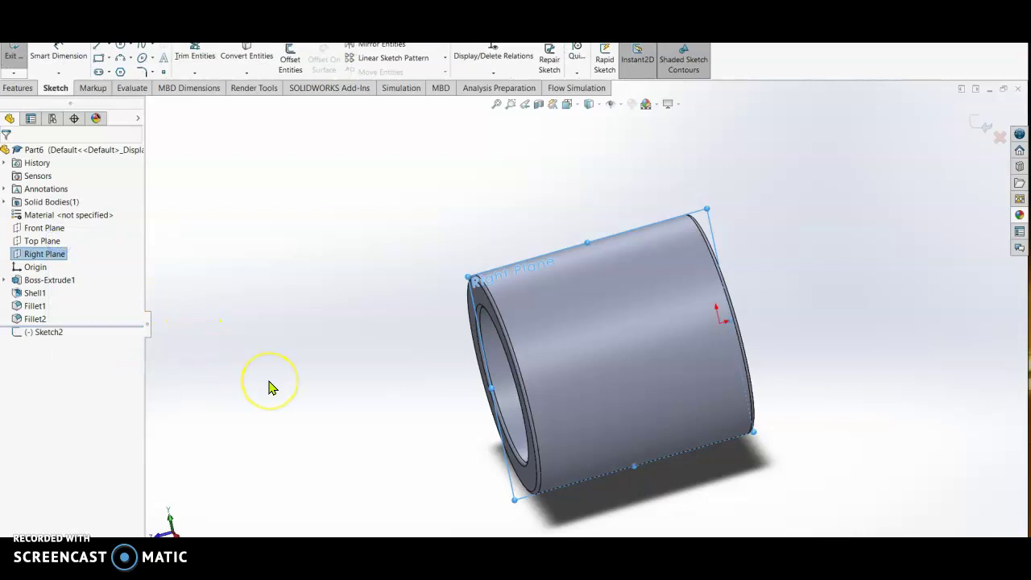
key("space")
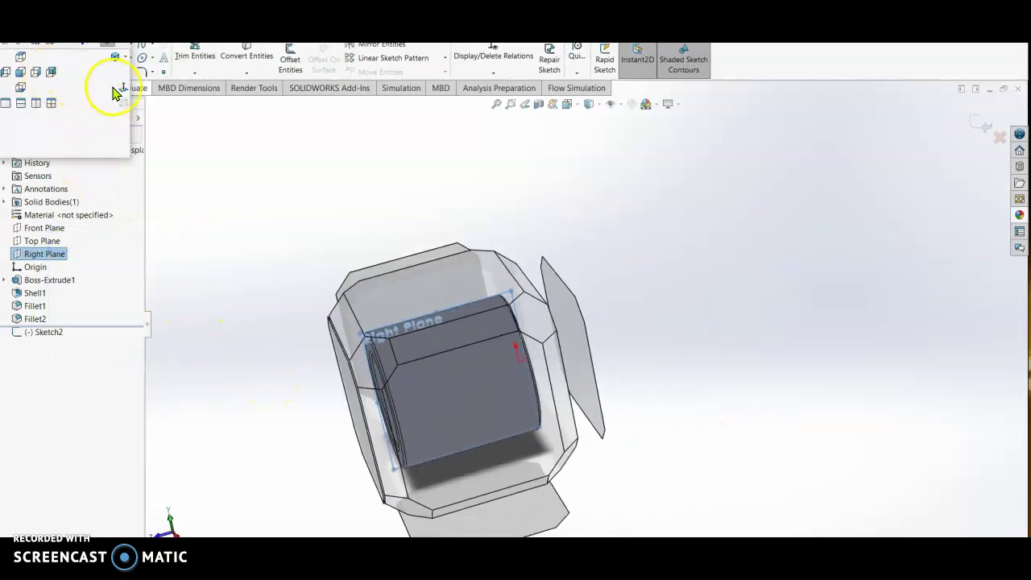
left_click(120, 86)
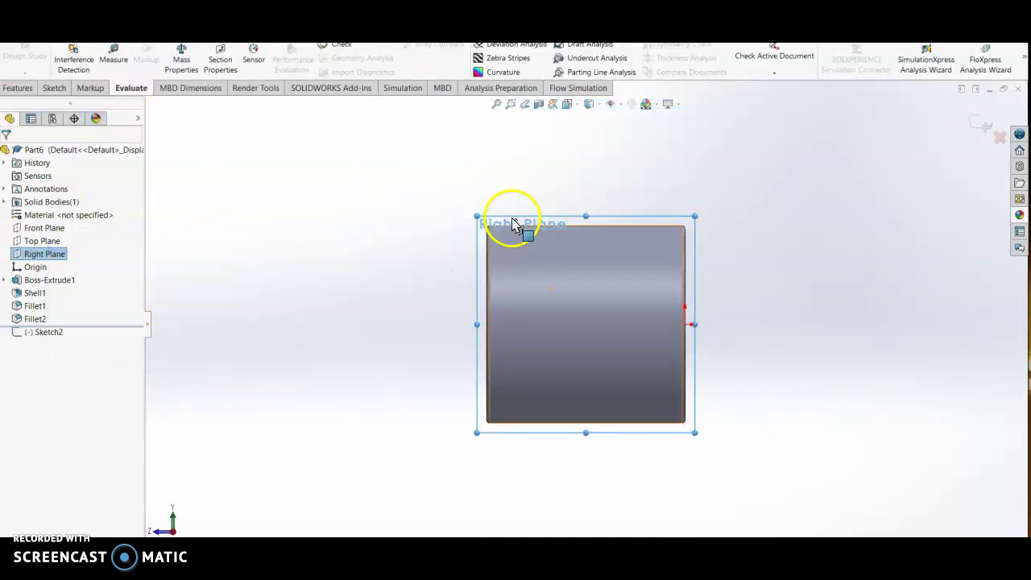
scroll(522, 224, "down", 3)
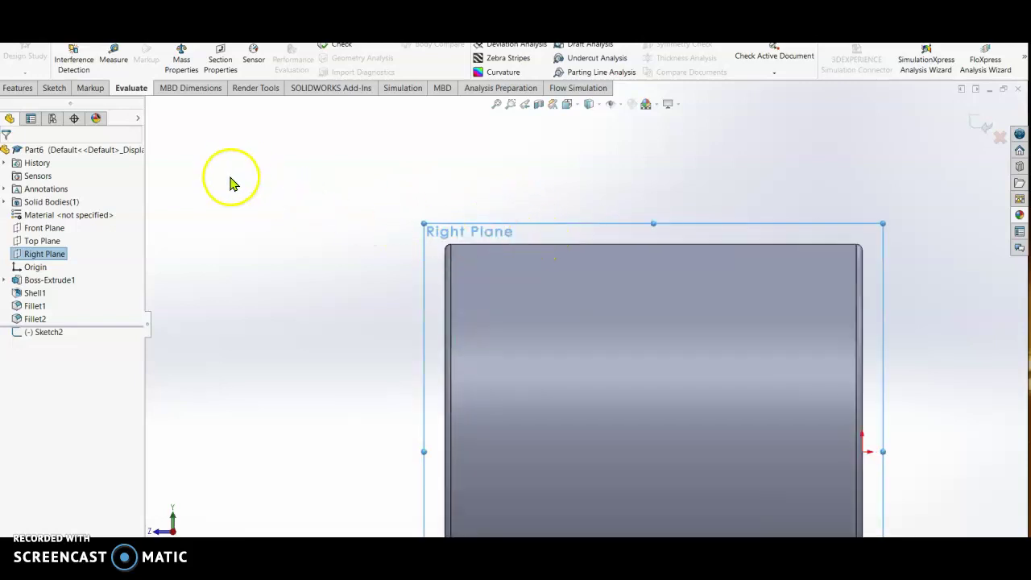
Sketch a small corner rectangle straddling the cylinder's upper silhouette edge near the open end.
left_click(56, 94)
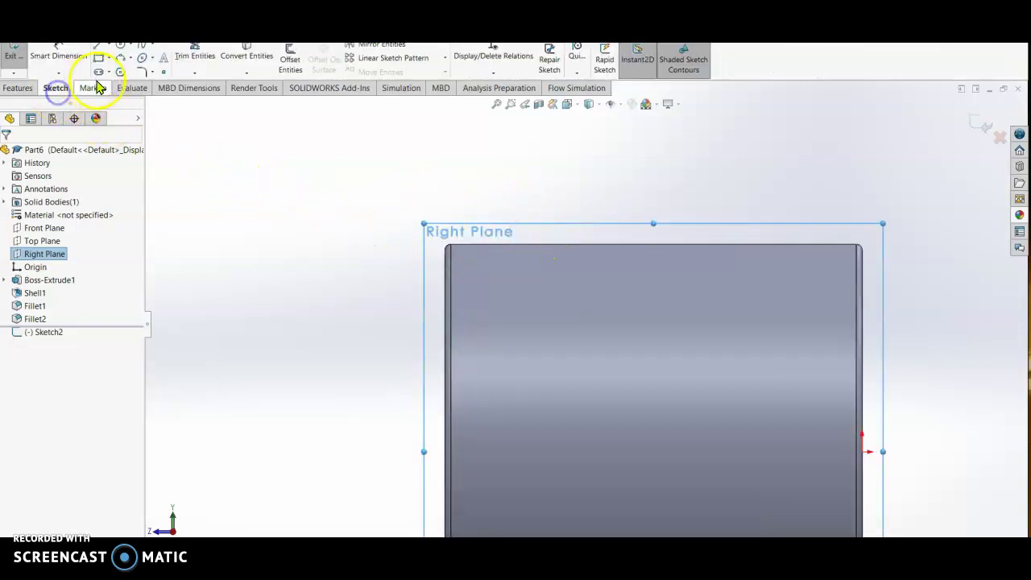
left_click(98, 58)
left_click(488, 219)
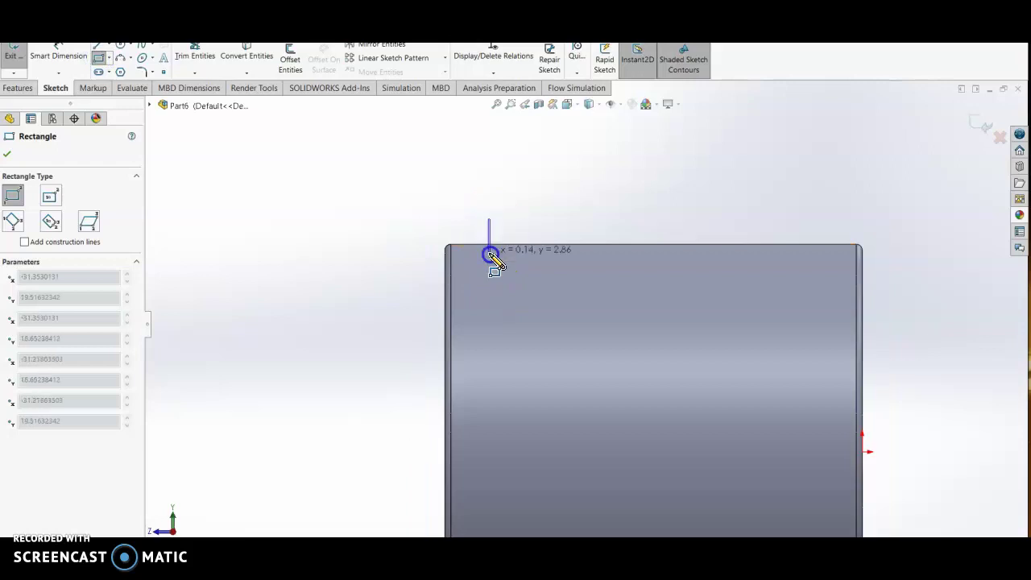
left_click(524, 258)
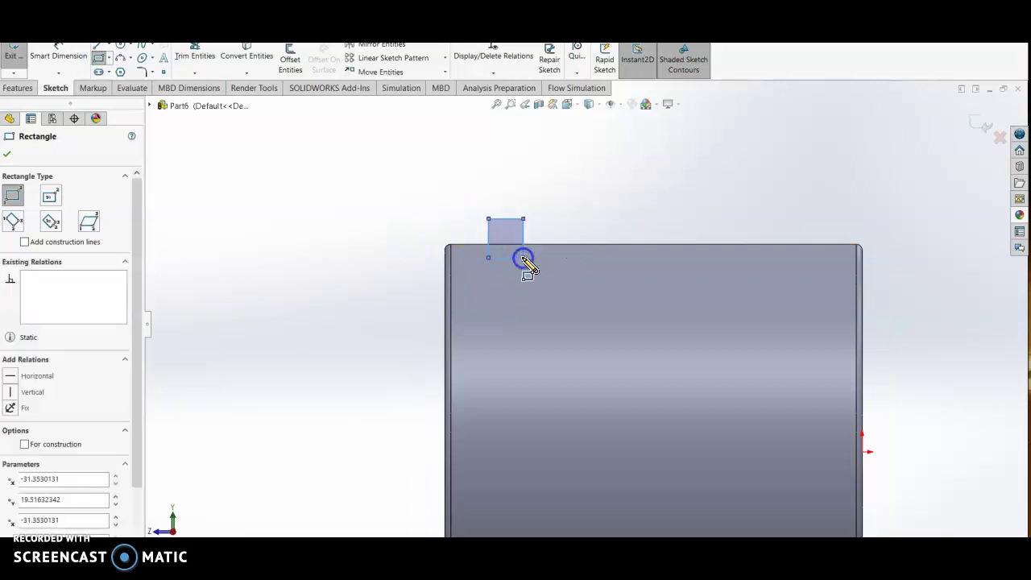